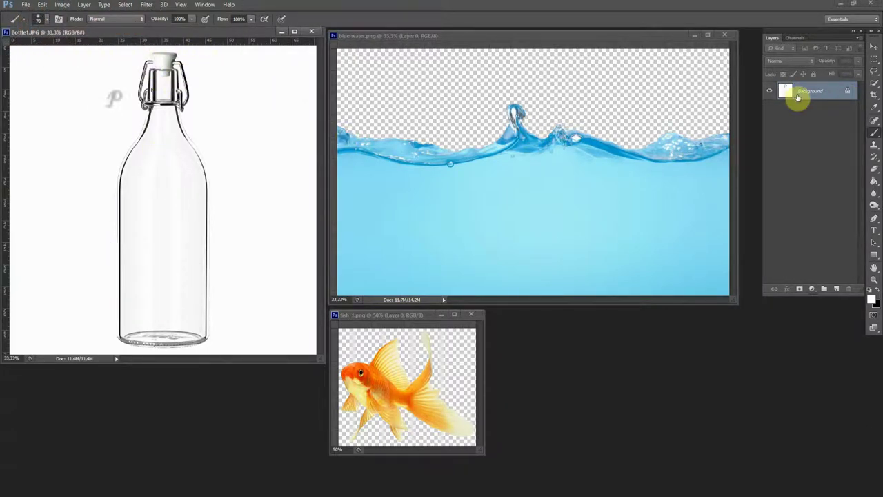
Convert the bottle's Background into editable Layer 0 and float Bottle1.JPG in its own window.
double_click(844, 92)
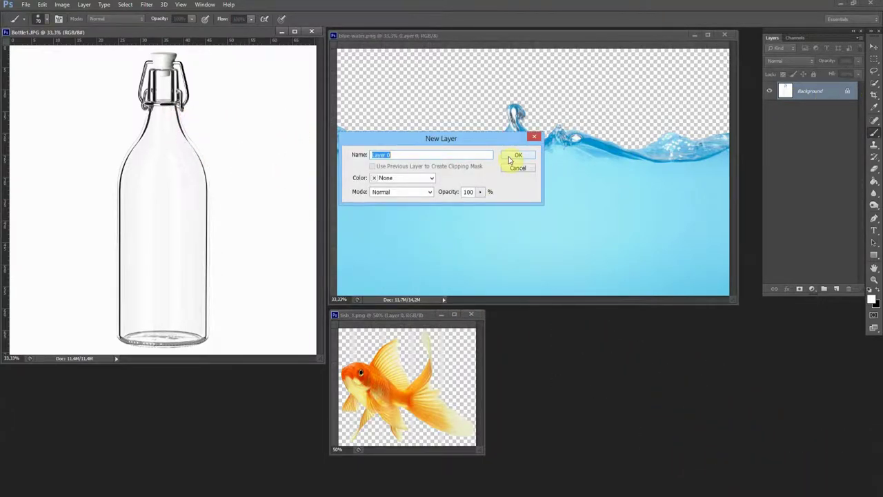
click(509, 158)
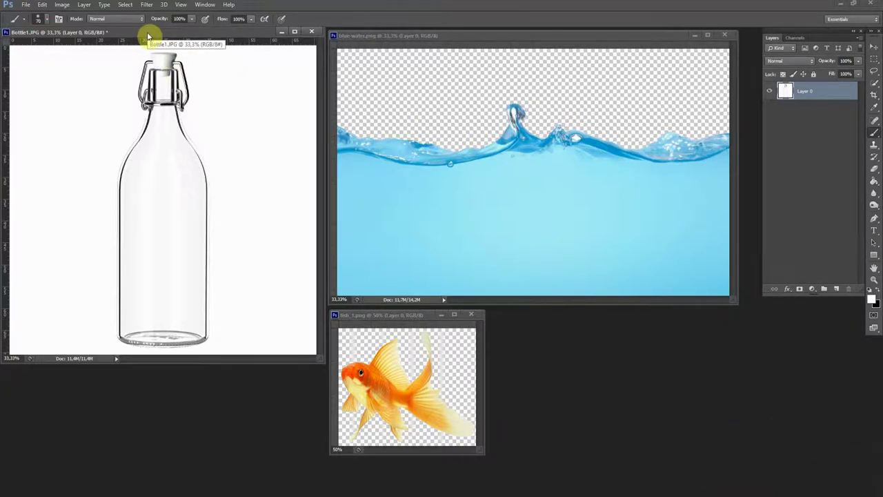
drag(147, 35, 345, 76)
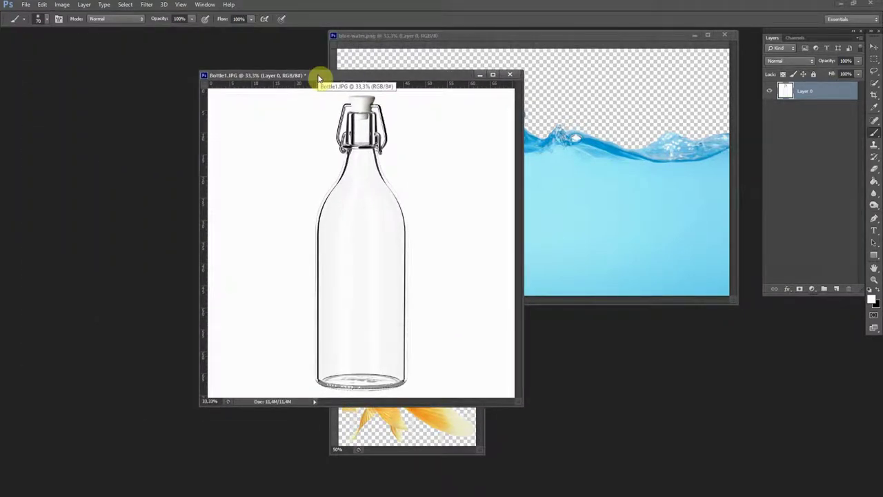
Select all and free-transform the bottle, rotating it about -62.5° with its neck toward the upper left.
click(42, 7)
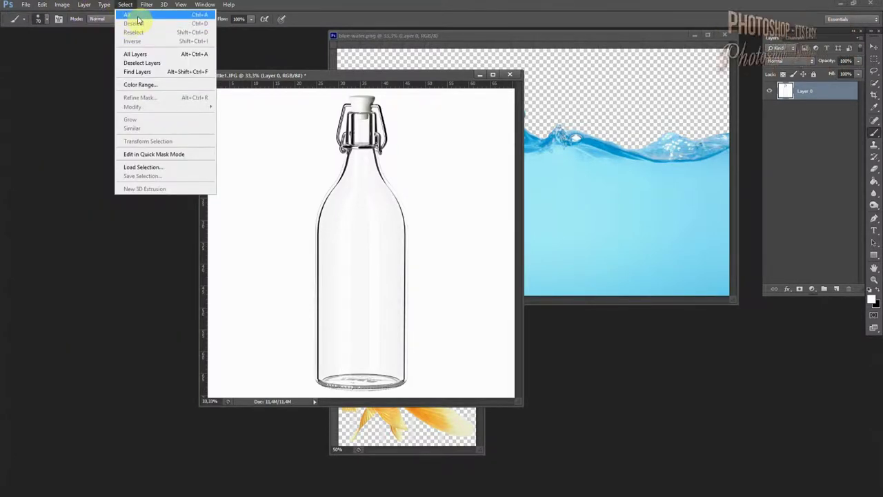
click(127, 15)
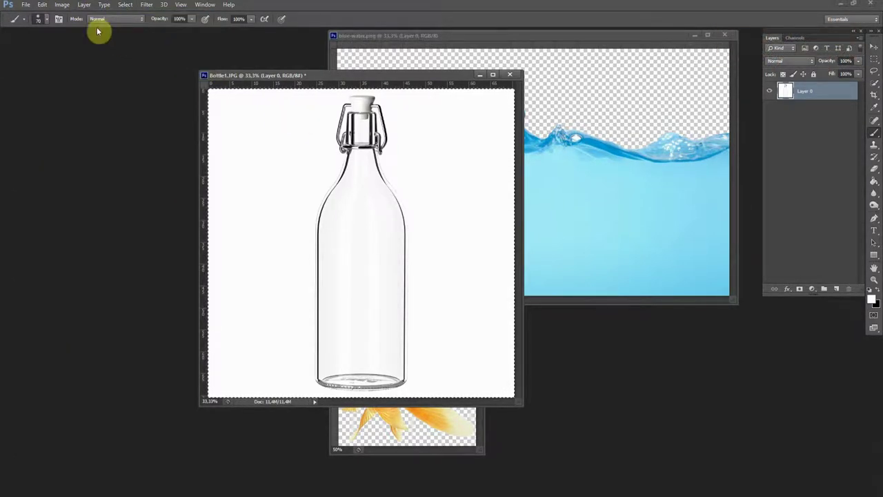
click(61, 5)
mouse_move(42, 4)
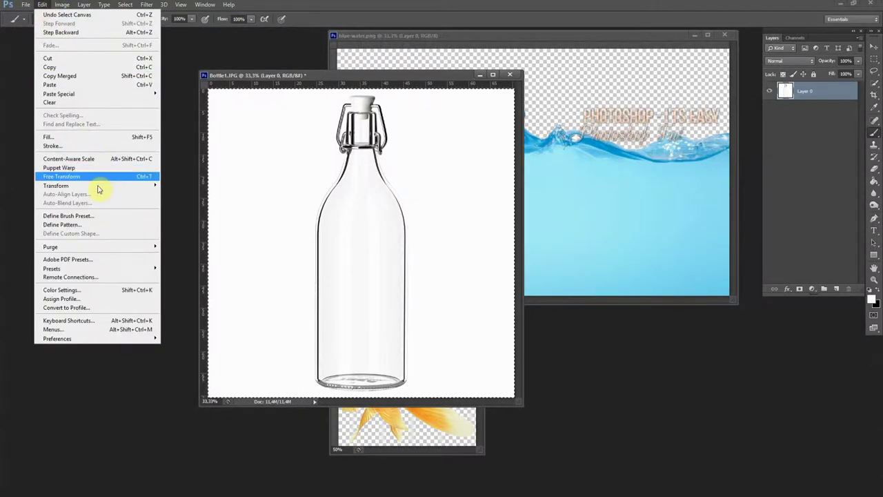
click(220, 204)
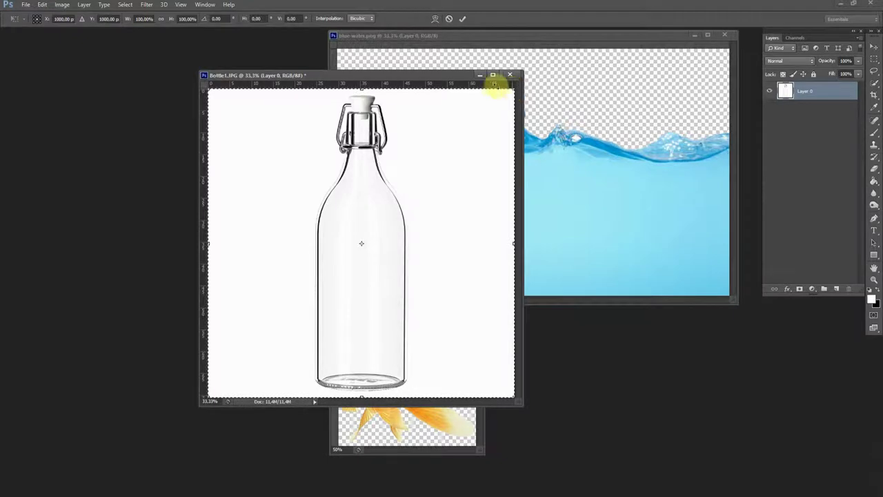
mouse_move(495, 84)
mouse_down()
mouse_move(347, 99)
mouse_move(326, 110)
mouse_up()
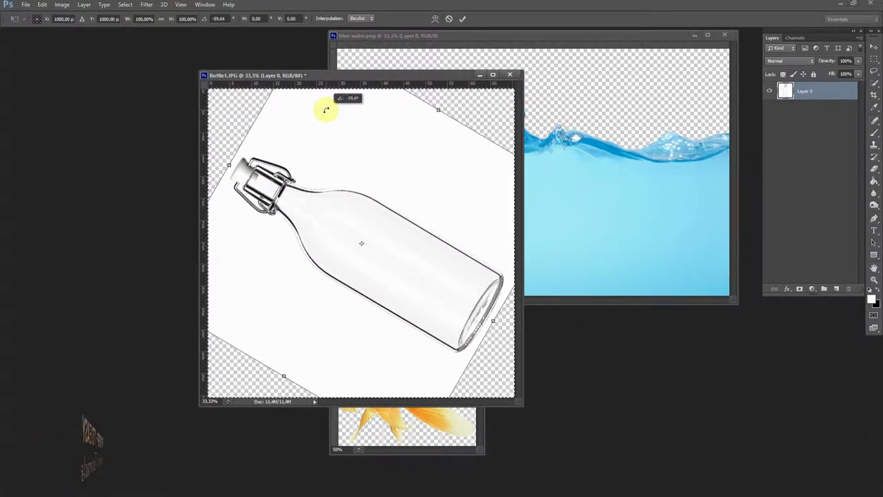
drag(326, 110, 319, 112)
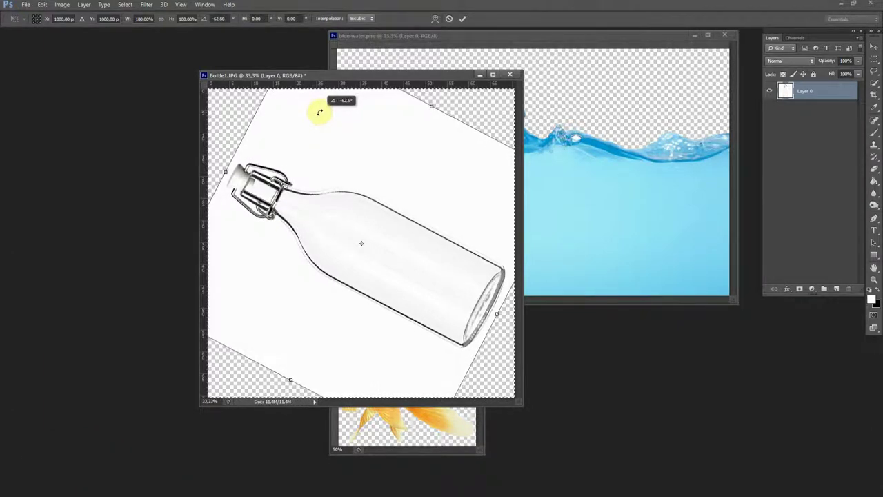
click(462, 21)
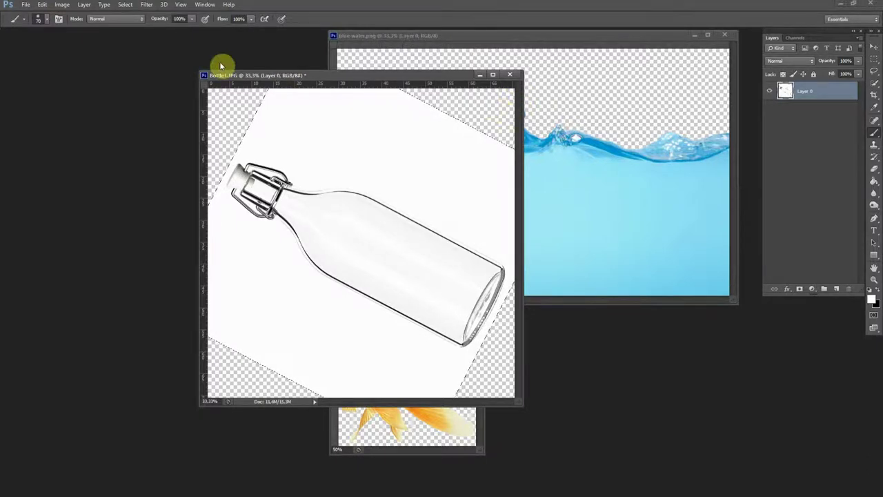
Deselect, then add a new Layer 1 placed beneath the bottle's Layer 0.
click(127, 5)
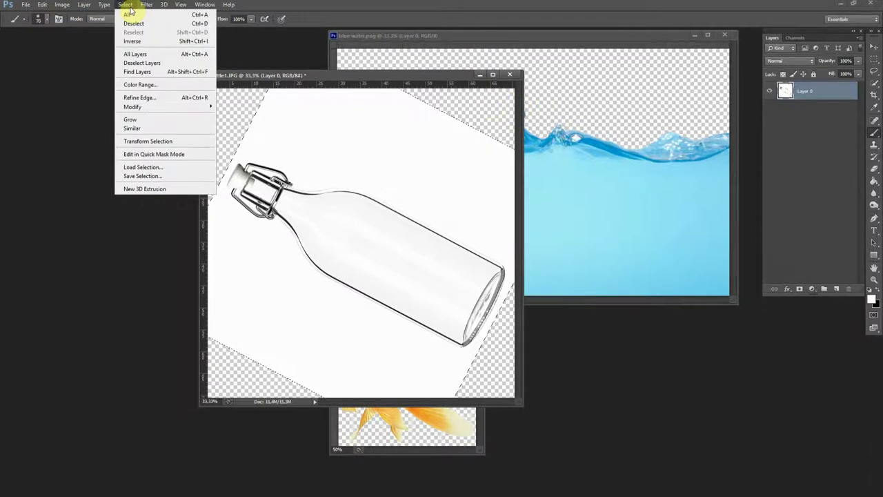
click(135, 24)
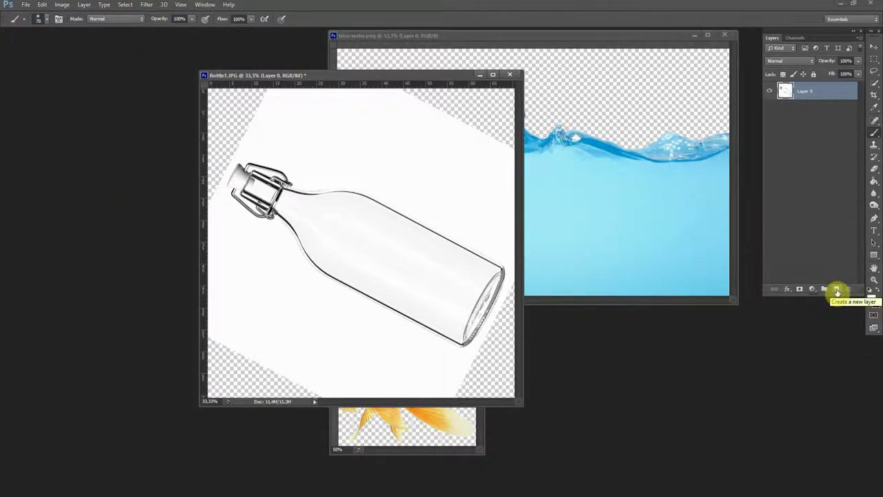
click(837, 290)
drag(820, 91, 819, 126)
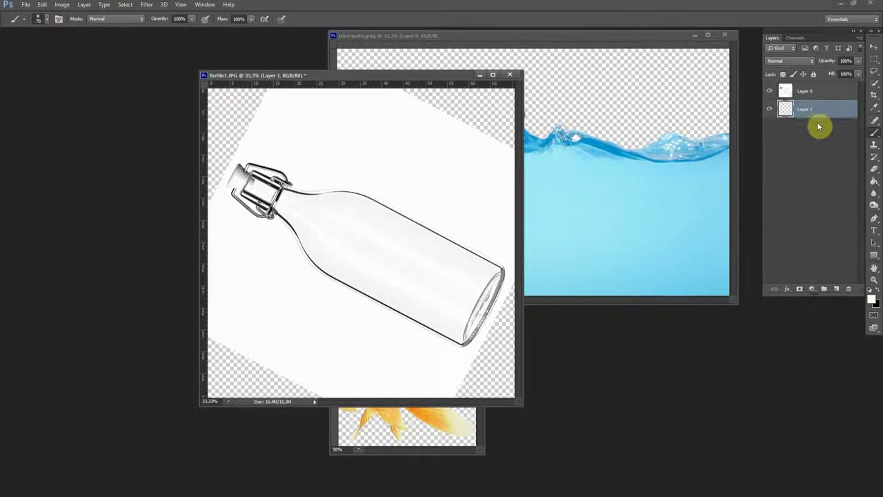
Fill the new layer with white using the Paint Bucket and merge visible layers into one.
click(874, 183)
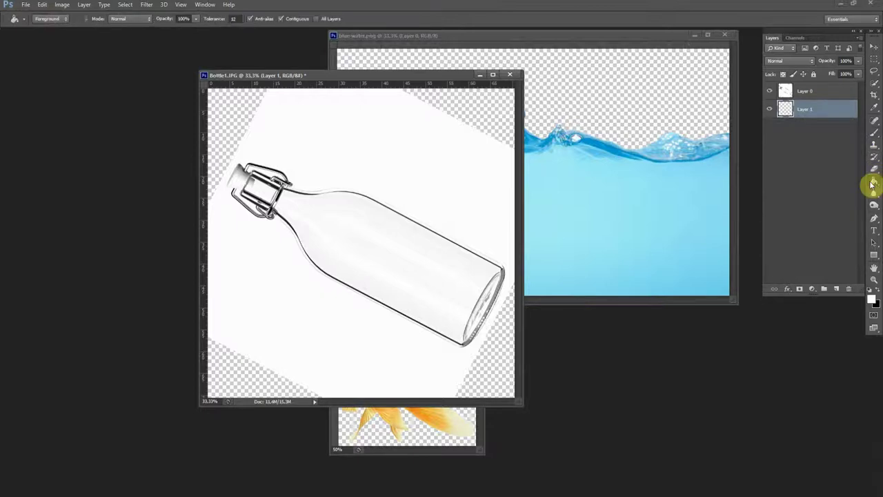
click(413, 201)
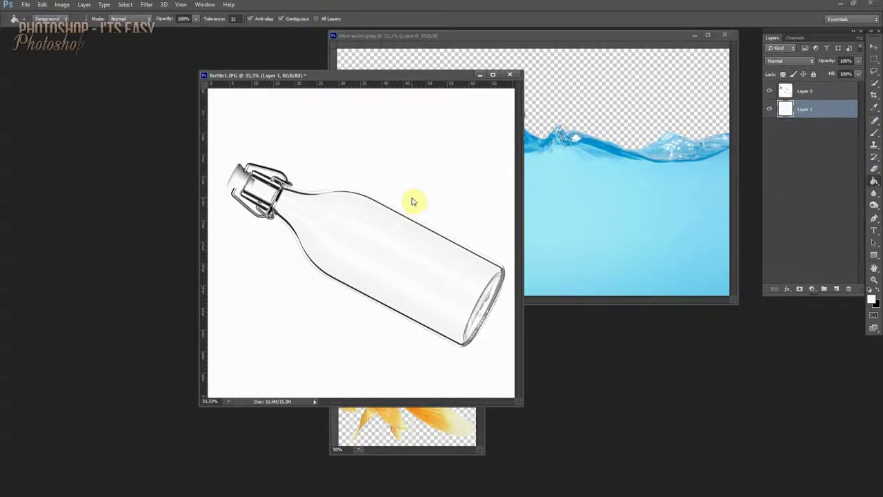
right_click(818, 94)
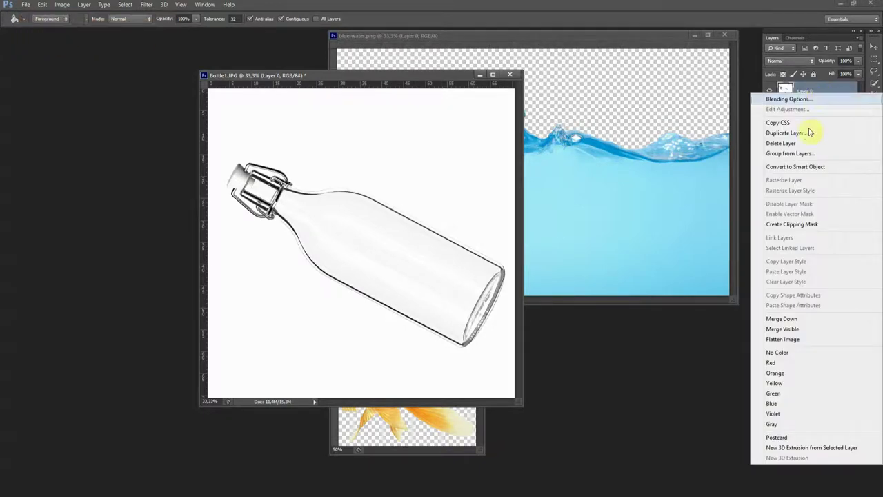
click(806, 332)
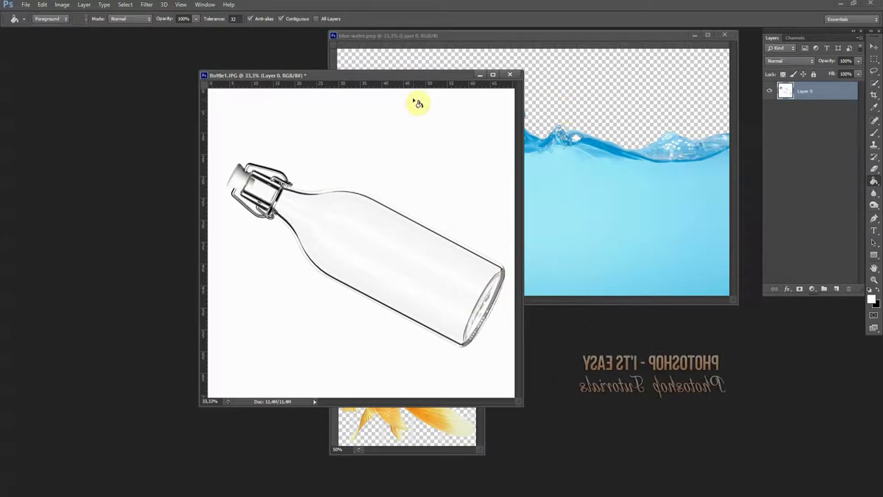
Move the Bottle1.JPG window to the left, zoom it to 50%, and make blue-water.png active.
click(874, 49)
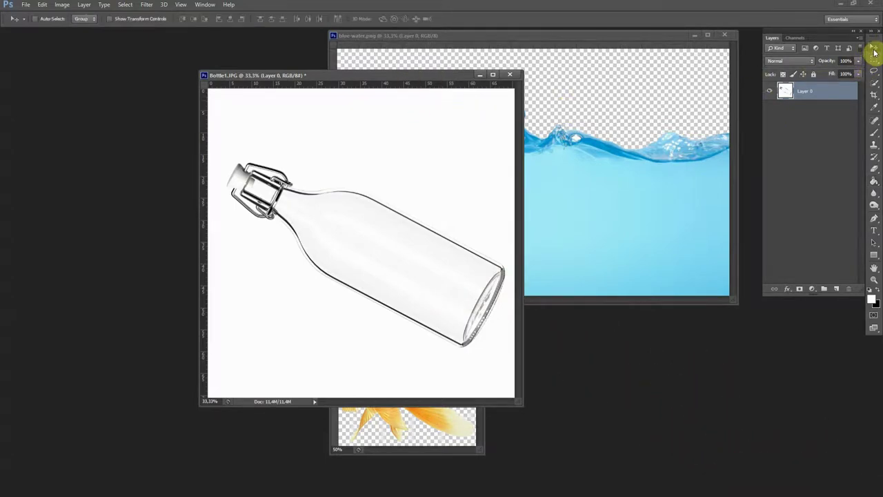
drag(407, 75, 345, 64)
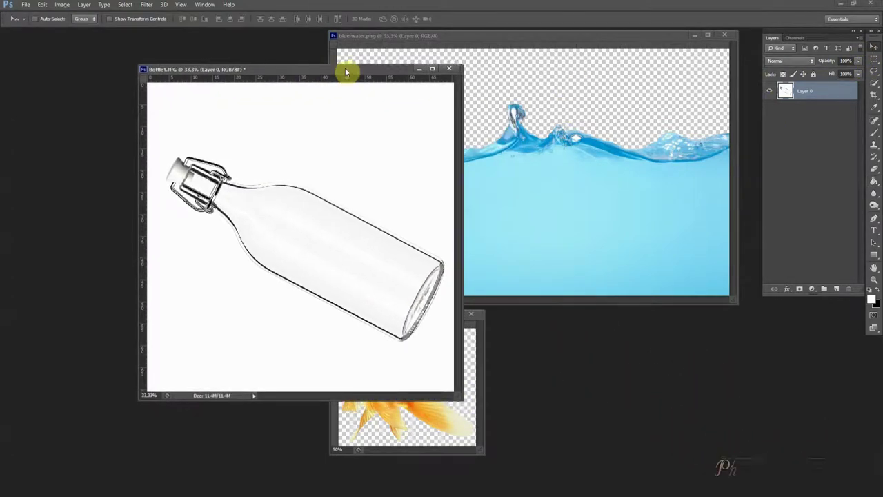
drag(349, 142, 282, 95)
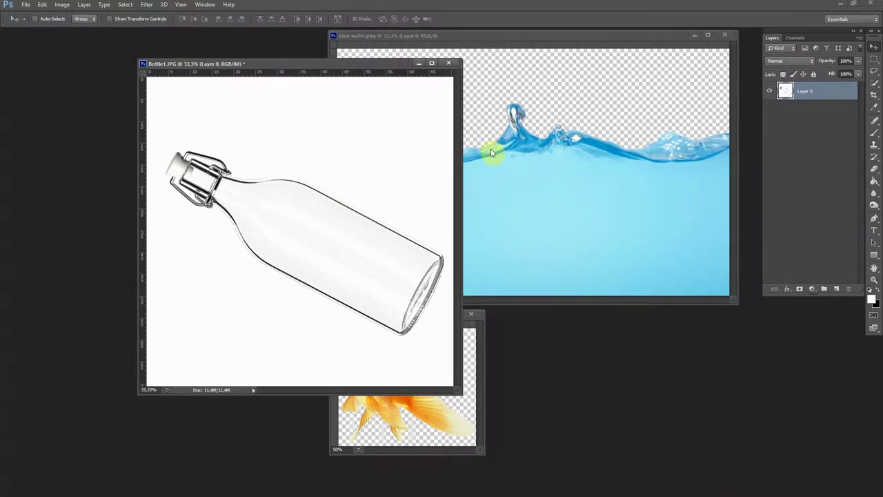
scroll(373, 220, up, 1)
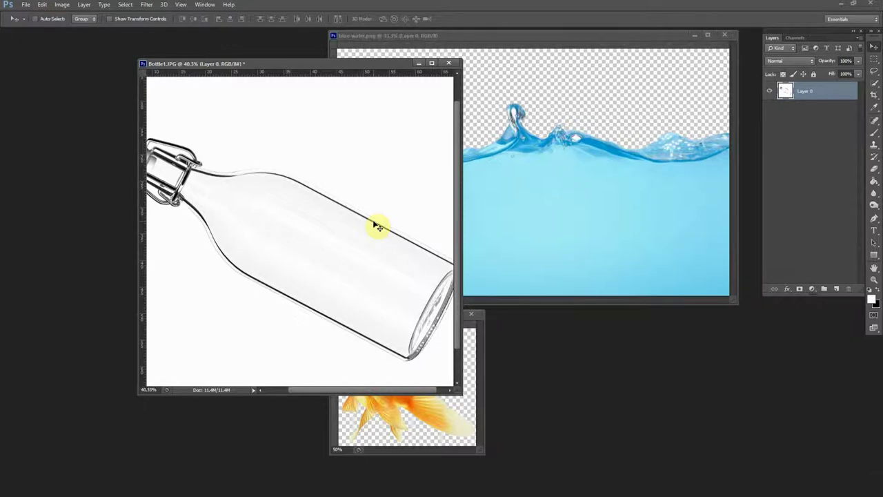
scroll(376, 226, up, 1)
scroll(376, 226, up, 1)
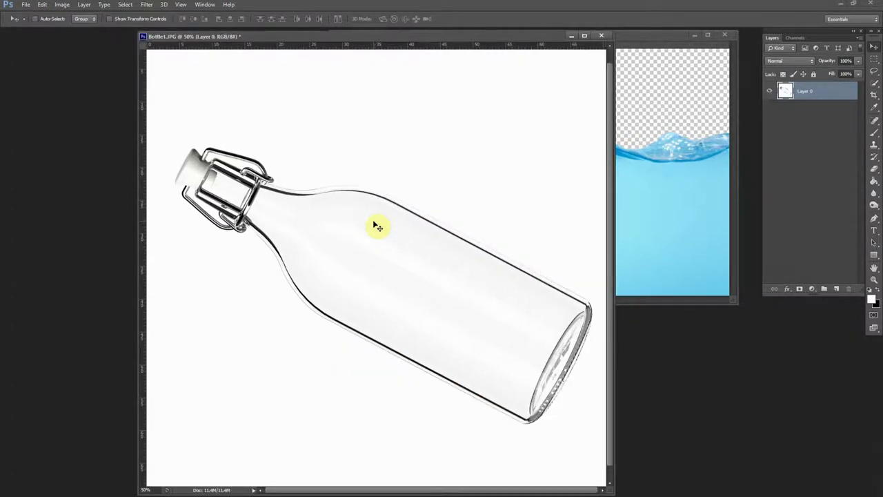
drag(376, 37, 275, 38)
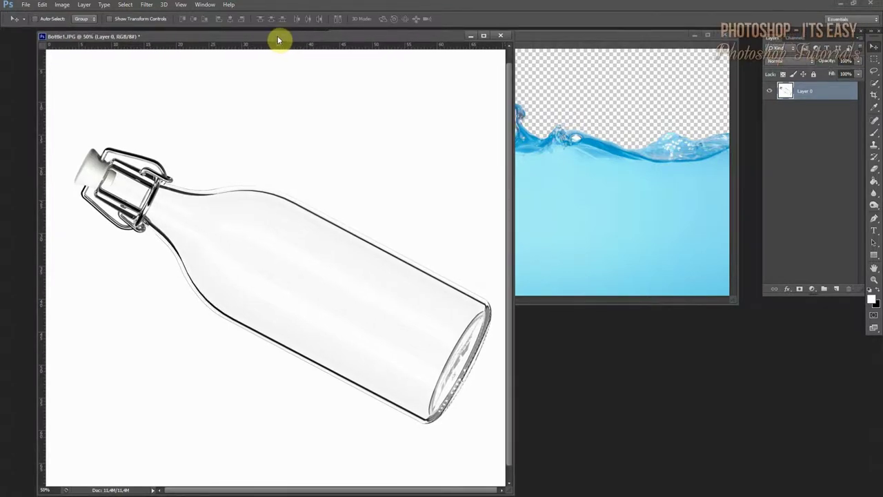
click(566, 42)
key(ctrl+plus)
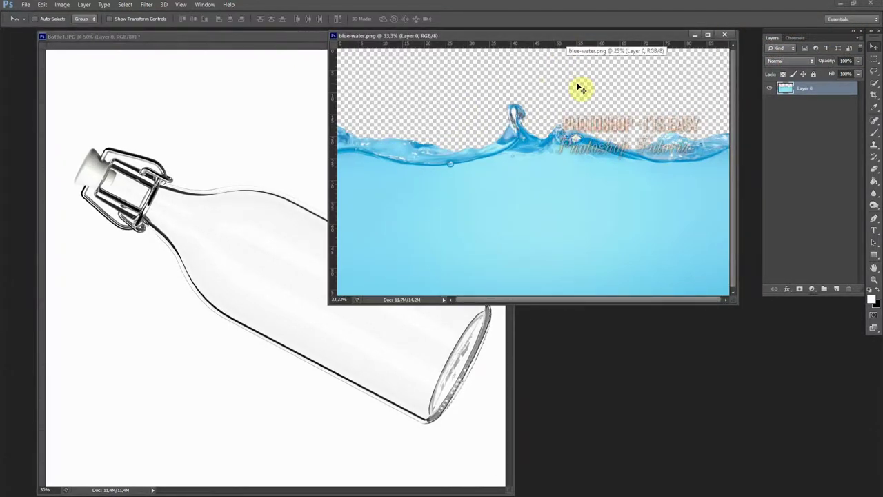
Select all of blue-water.png, copy it, and close the water document.
click(124, 4)
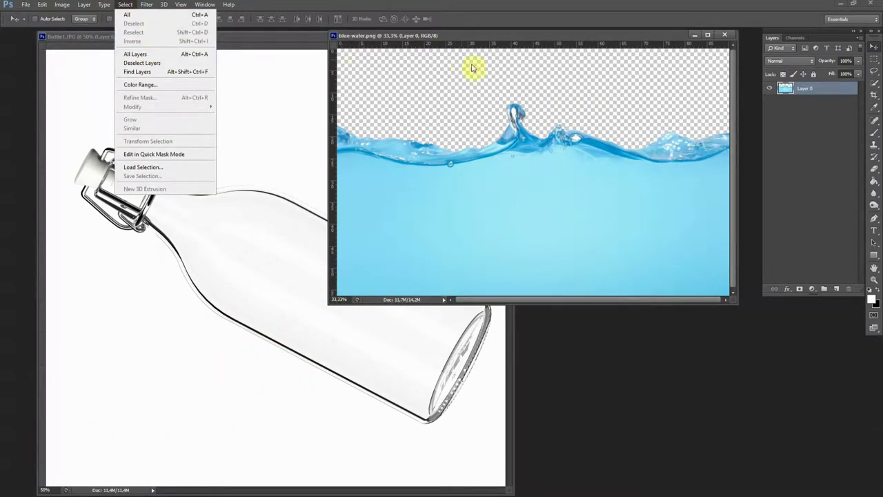
click(492, 77)
click(125, 6)
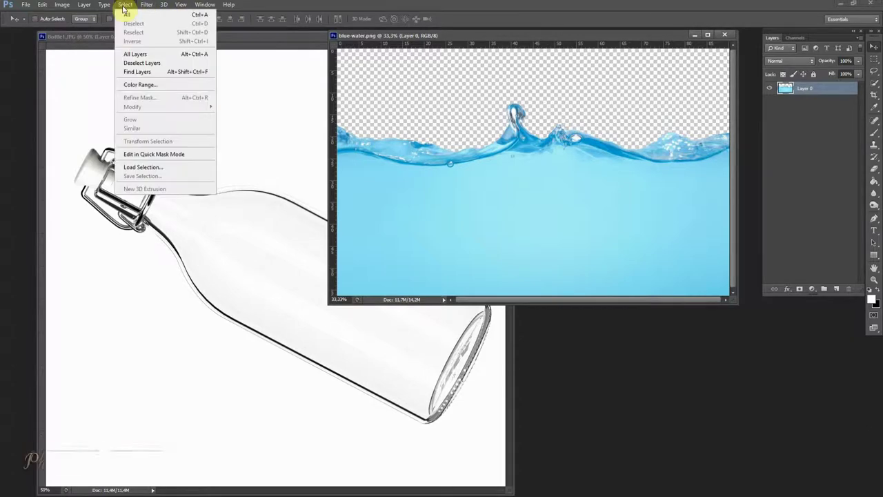
click(135, 15)
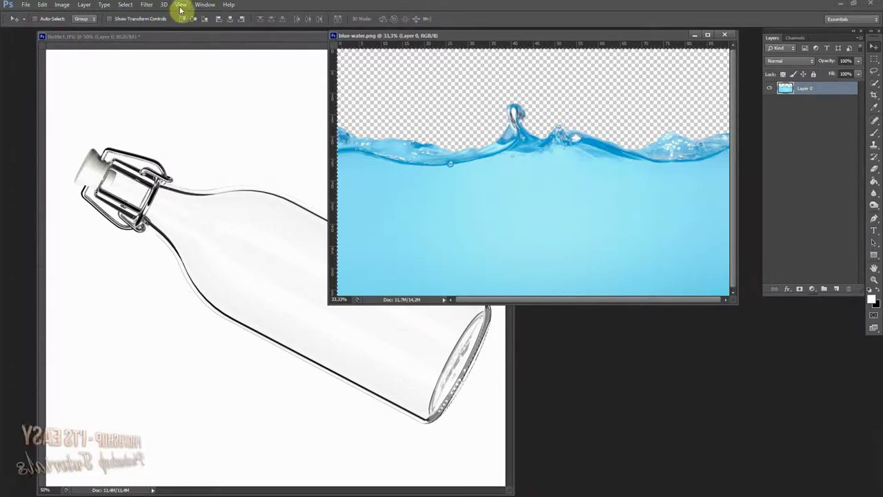
click(47, 8)
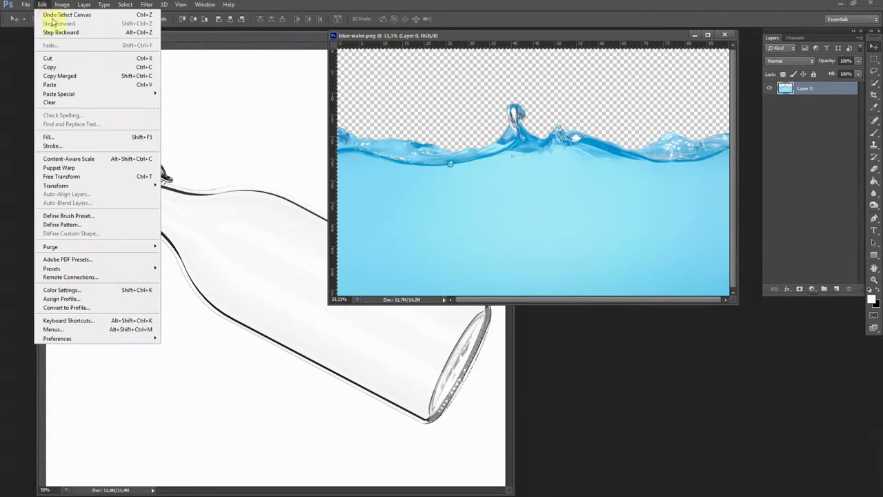
click(65, 68)
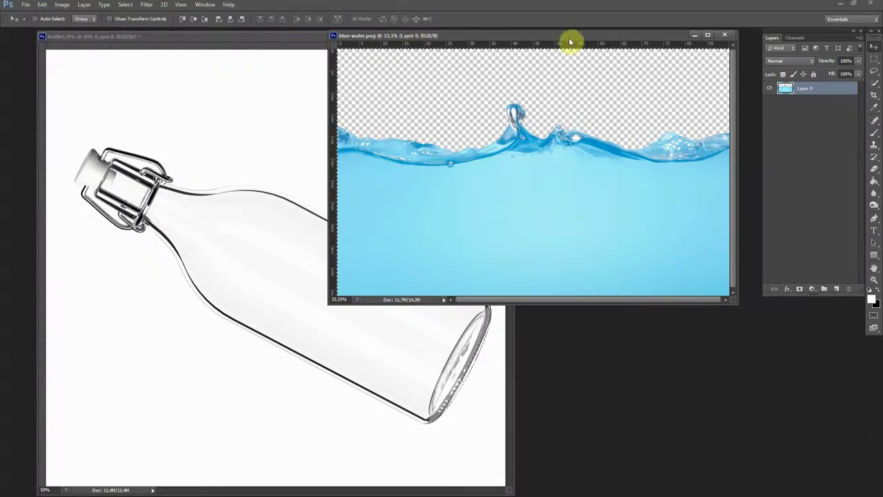
click(724, 35)
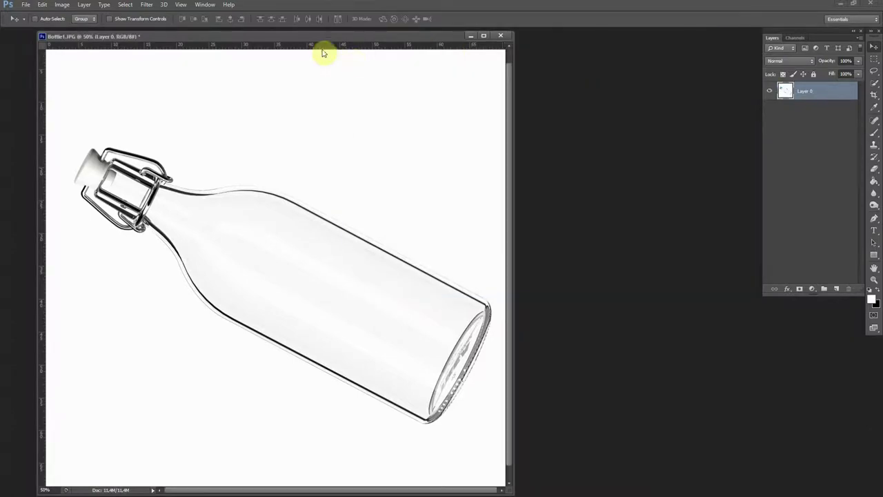
click(44, 8)
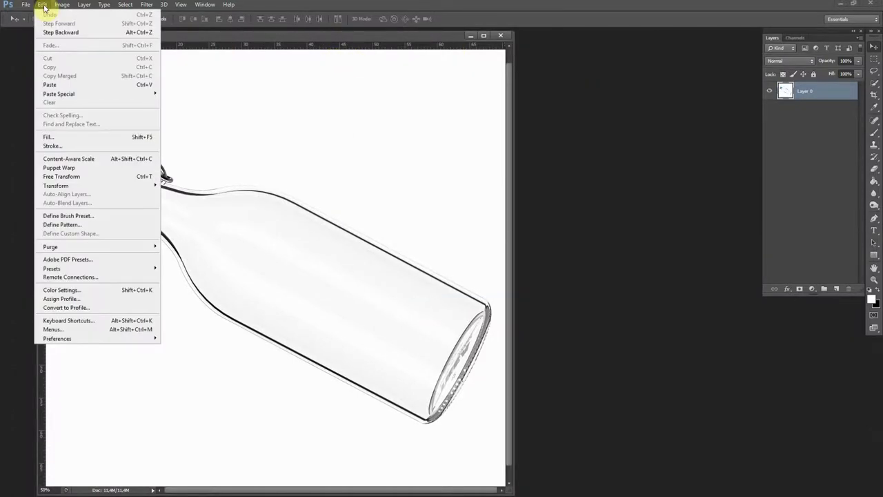
Paste the water as Layer 1 over the bottle, position it, and set its blend mode to Multiply.
click(63, 85)
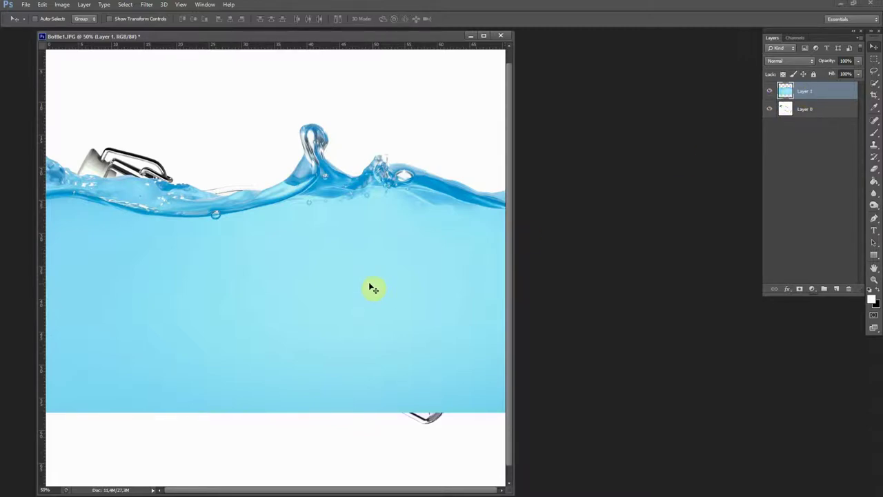
drag(349, 273, 344, 299)
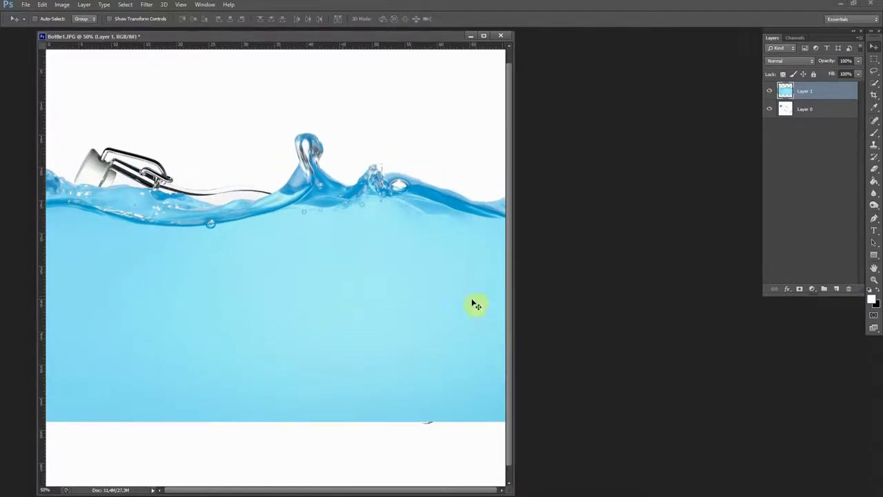
click(801, 63)
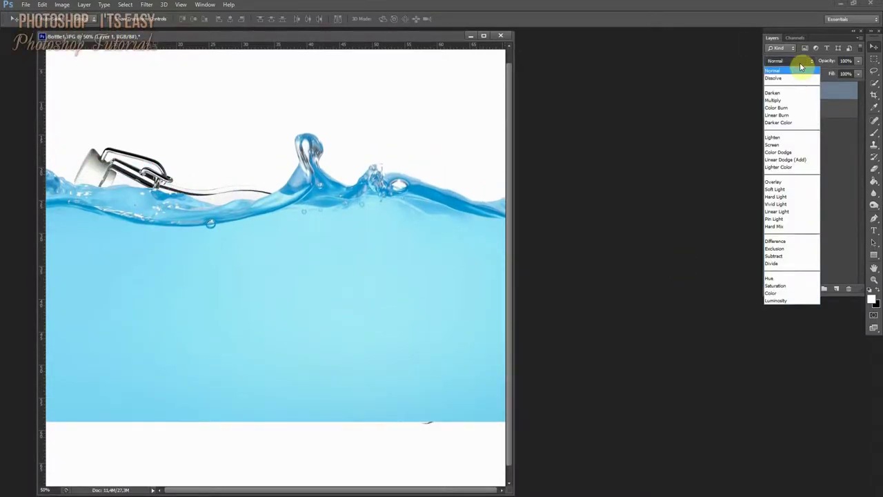
click(780, 100)
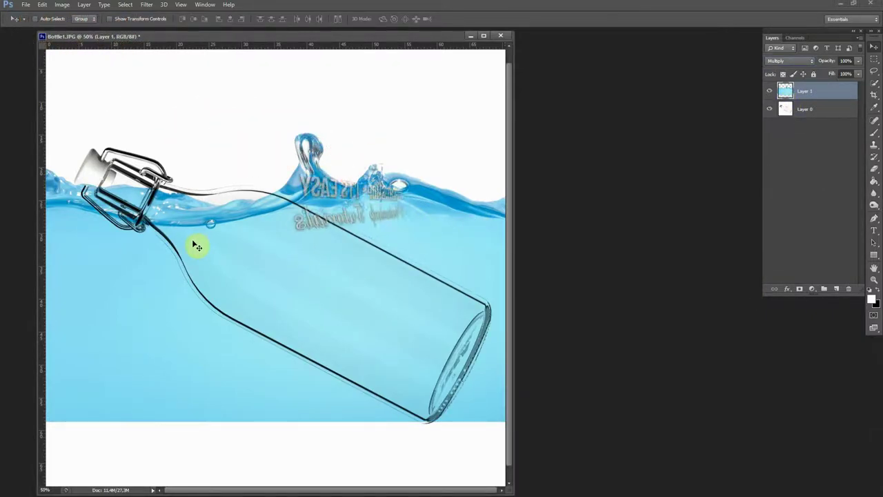
Open the Edit menu to reach the Transform > Scale command for the water layer.
click(125, 5)
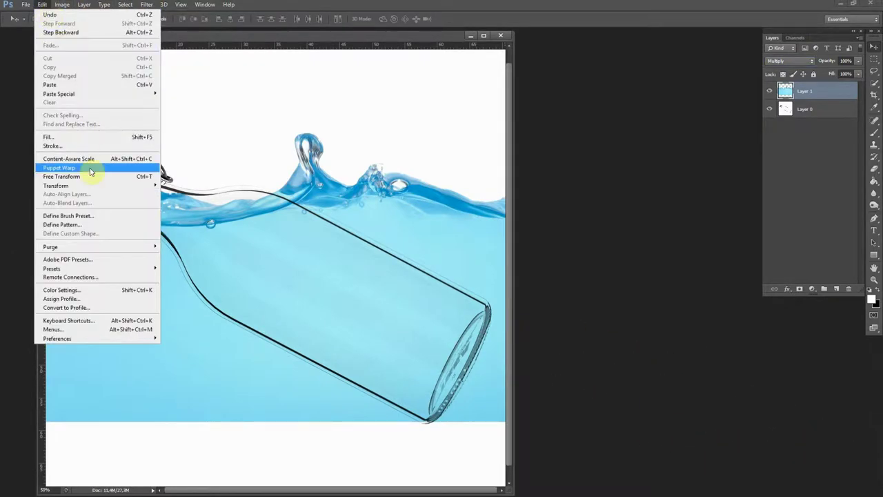
mouse_move(56, 186)
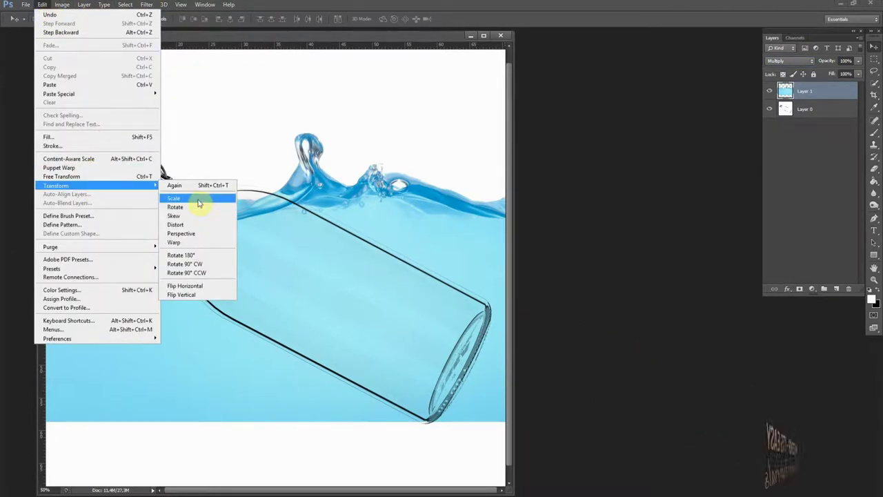
Scale the water layer down to about 53.4% and place it over the bottle's lower part.
click(174, 198)
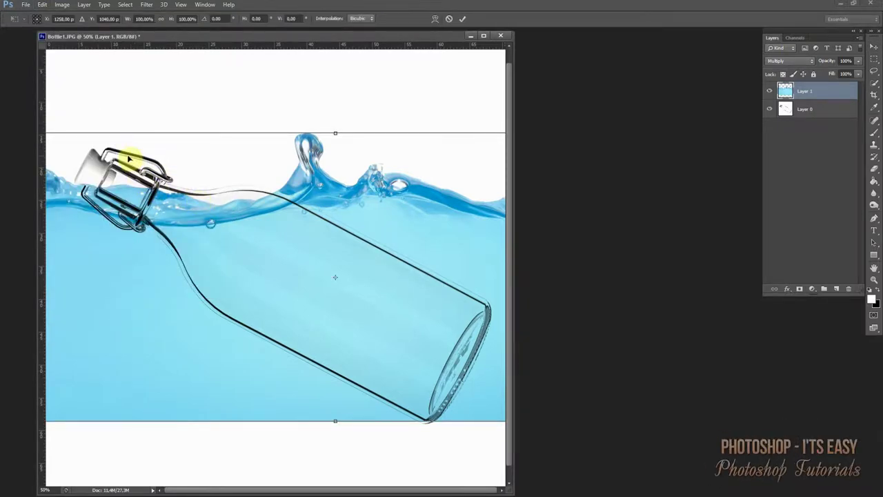
drag(125, 158, 211, 158)
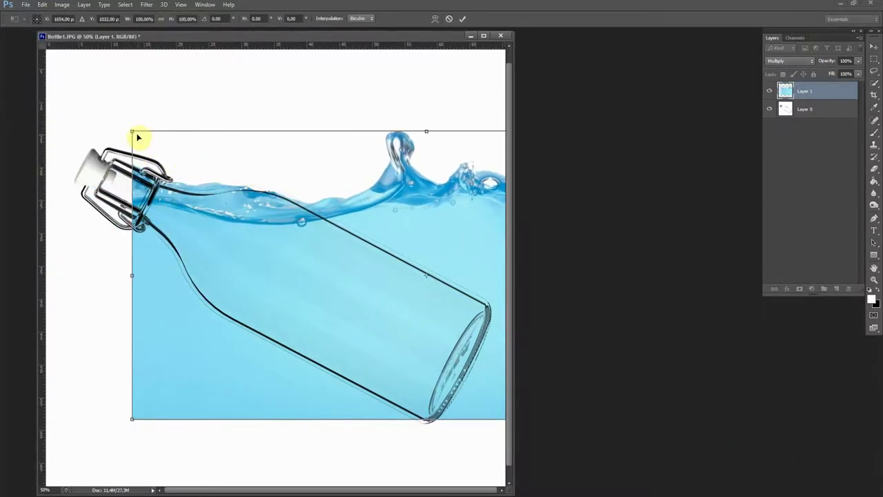
drag(131, 131, 301, 214)
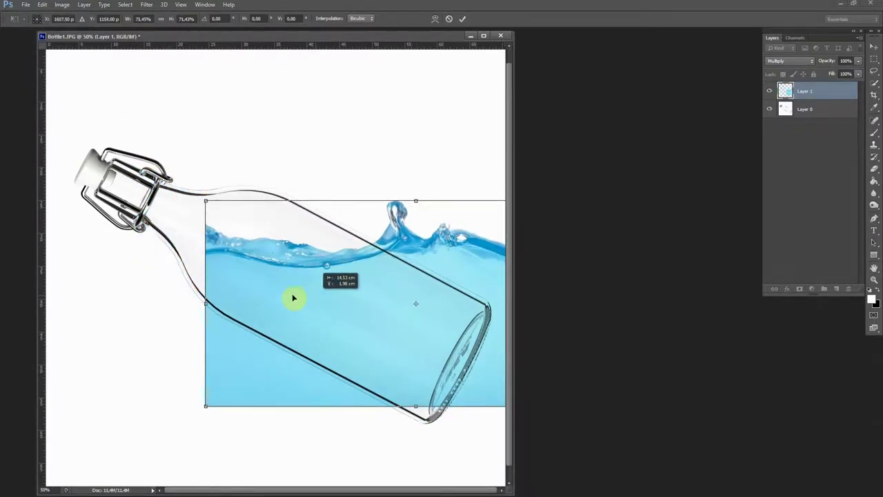
drag(384, 311, 278, 299)
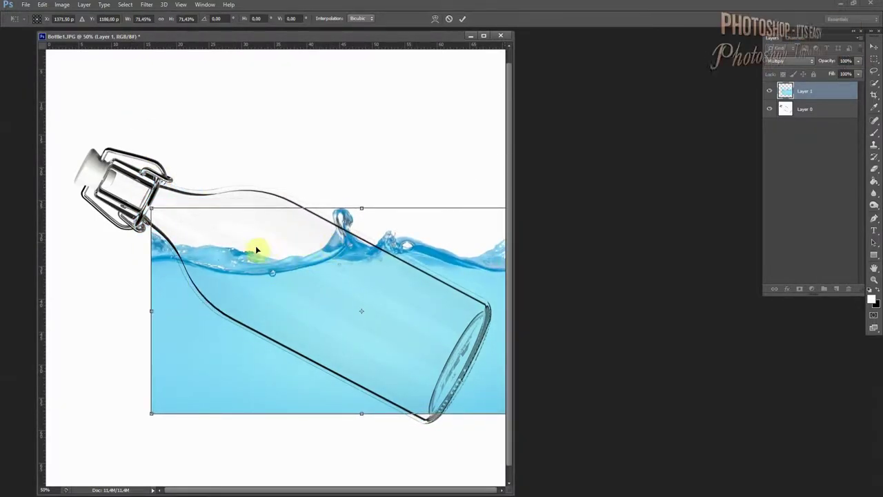
drag(152, 208, 249, 279)
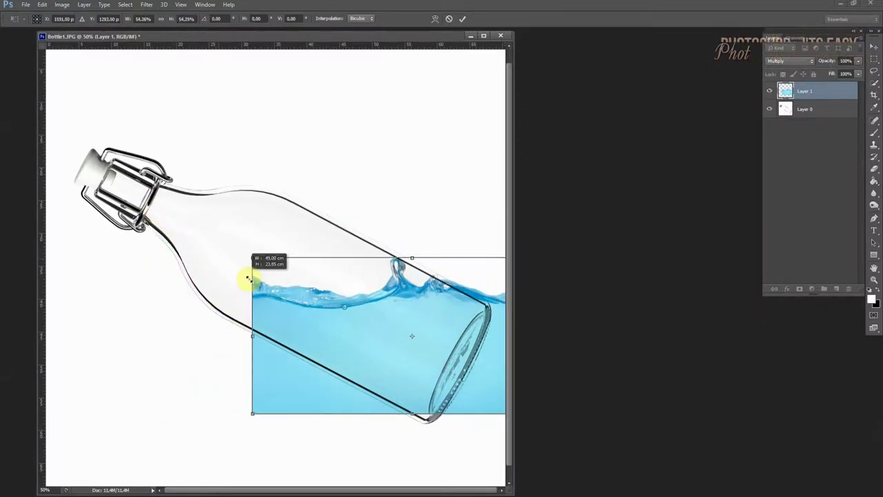
drag(378, 343, 312, 352)
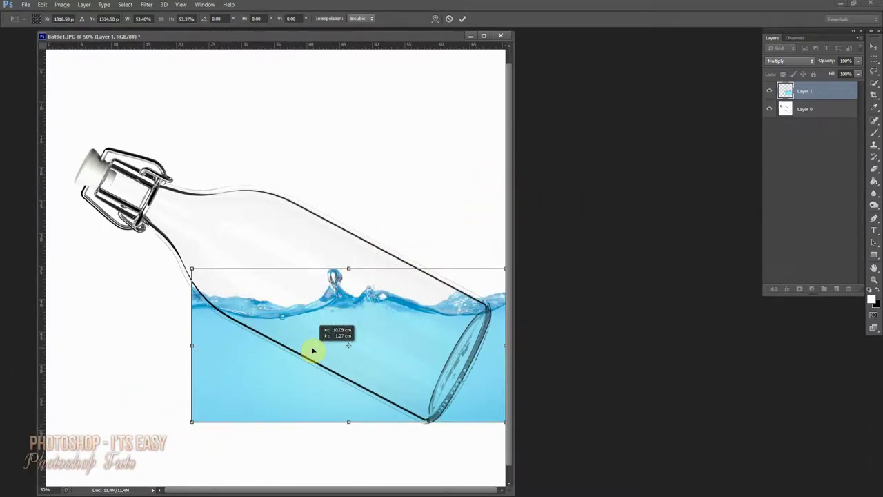
drag(312, 352, 312, 341)
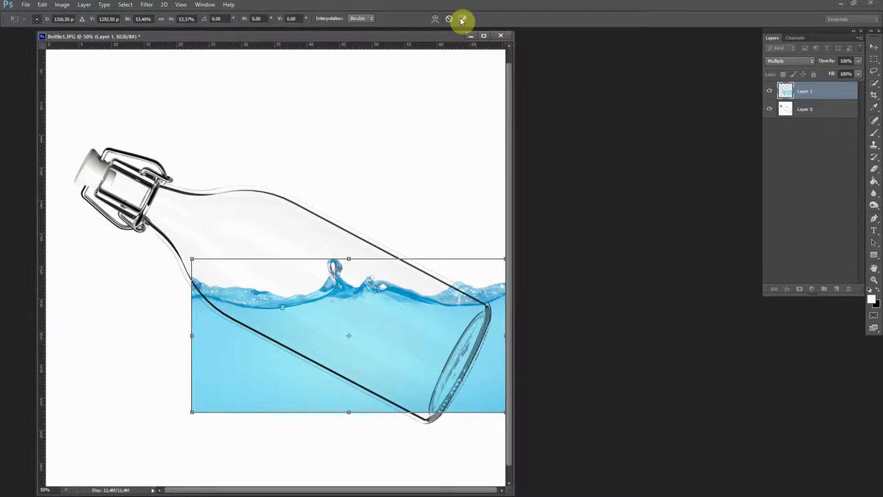
drag(336, 322, 334, 322)
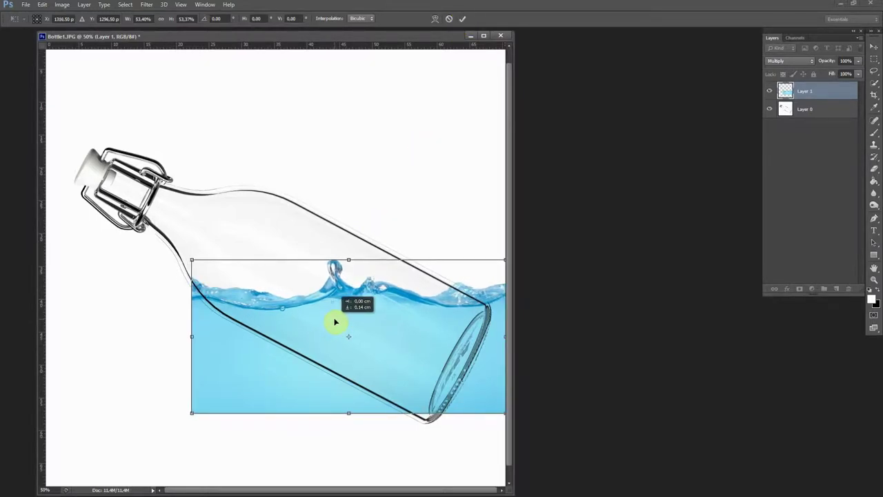
click(464, 20)
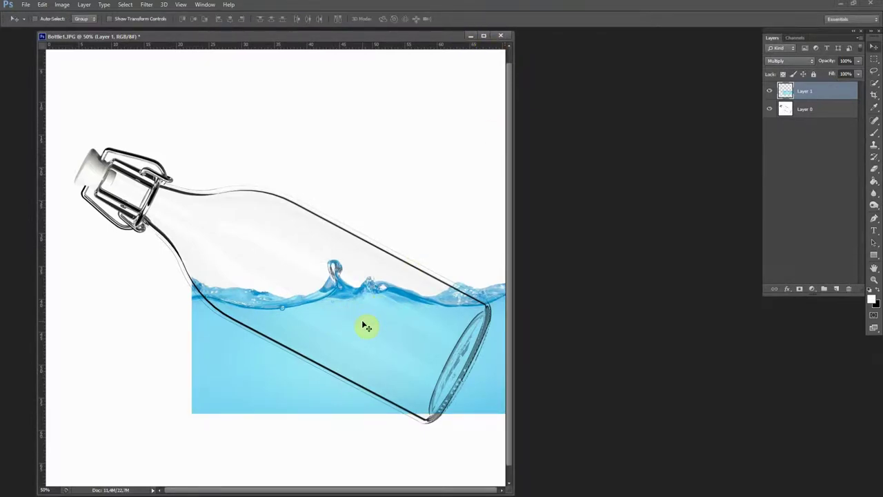
Nudge the water layer slightly left and down, then zoom in and pan to check its edges.
drag(361, 323, 357, 322)
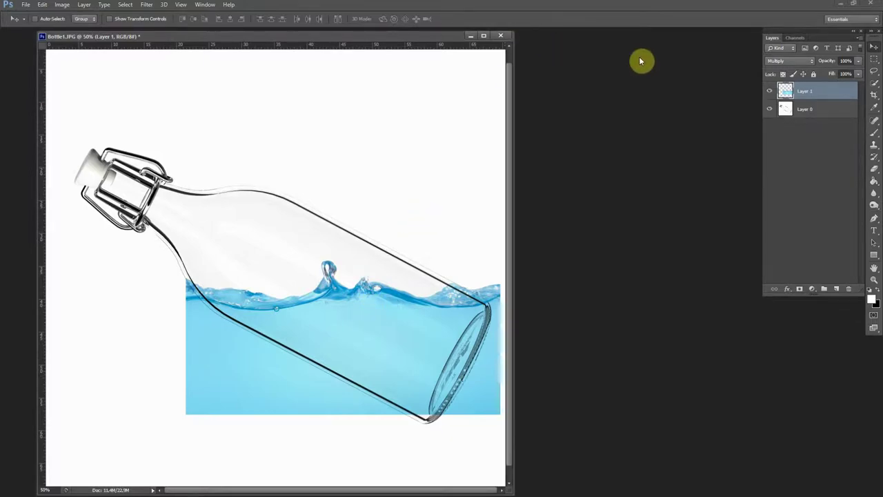
drag(369, 351, 367, 355)
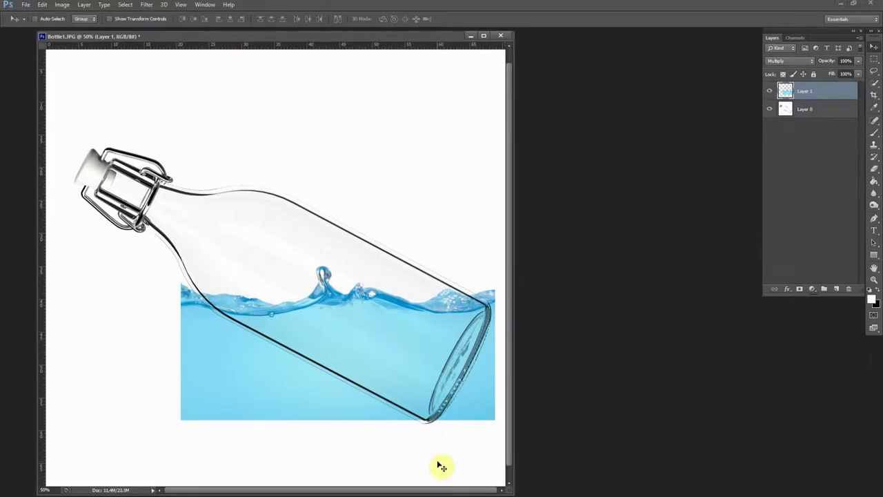
scroll(442, 467, up, 2)
scroll(445, 449, up, 1)
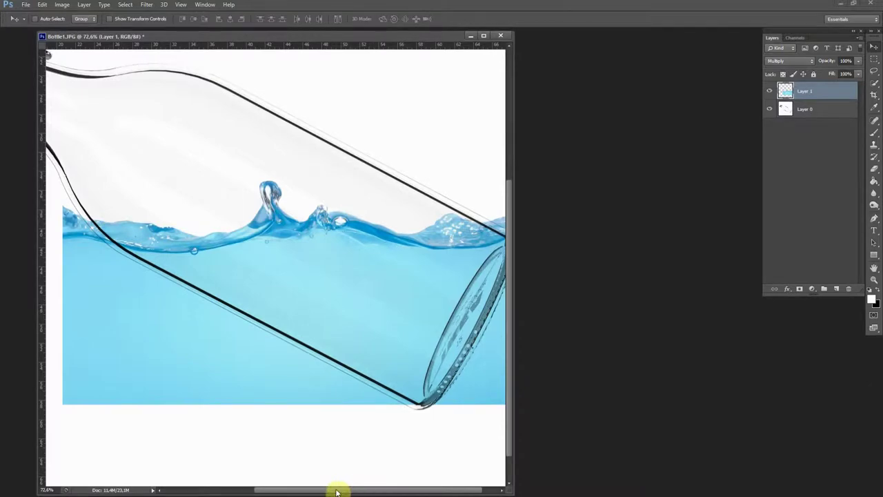
drag(337, 492, 322, 494)
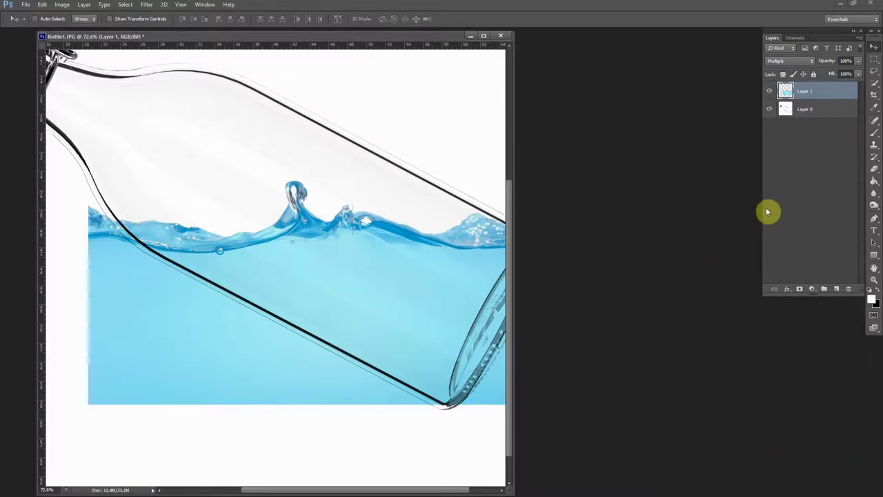
Switch to the Eraser tool with a round brush tip chosen from the brush picker.
click(875, 173)
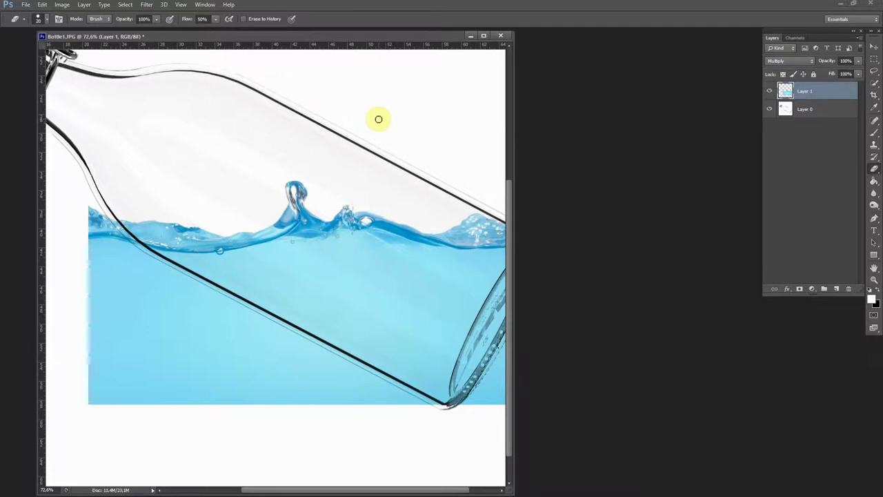
click(46, 19)
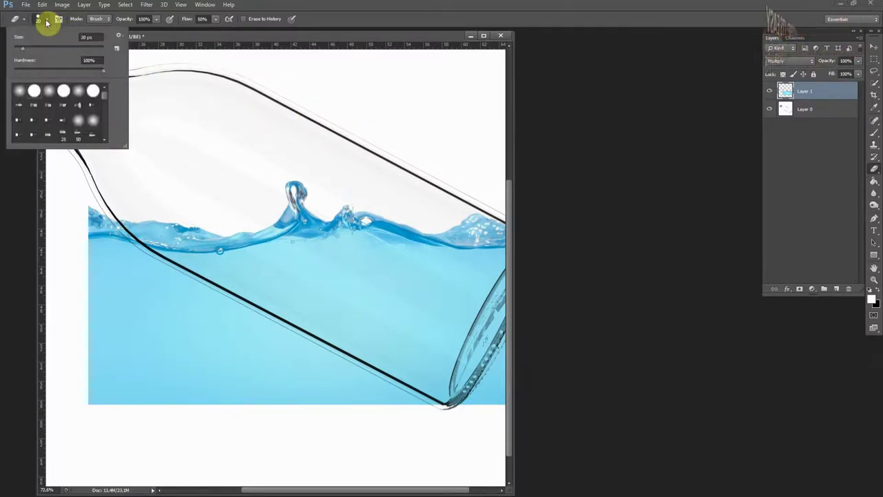
click(33, 91)
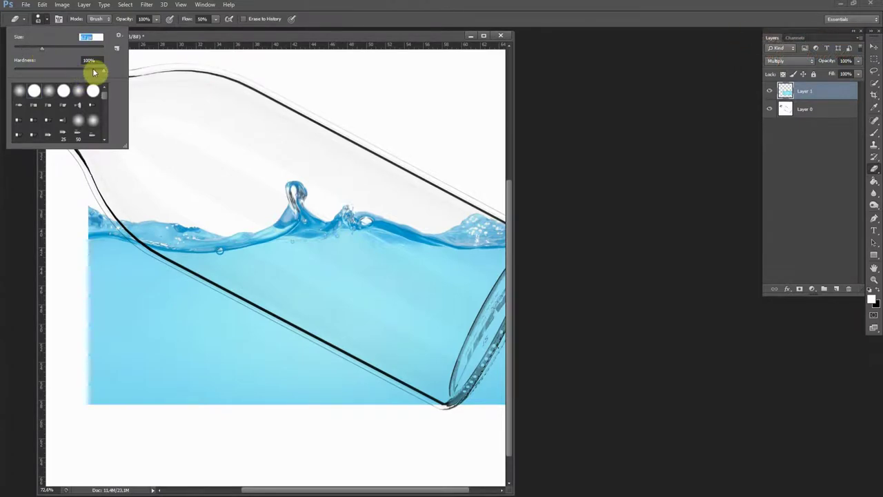
key(Return)
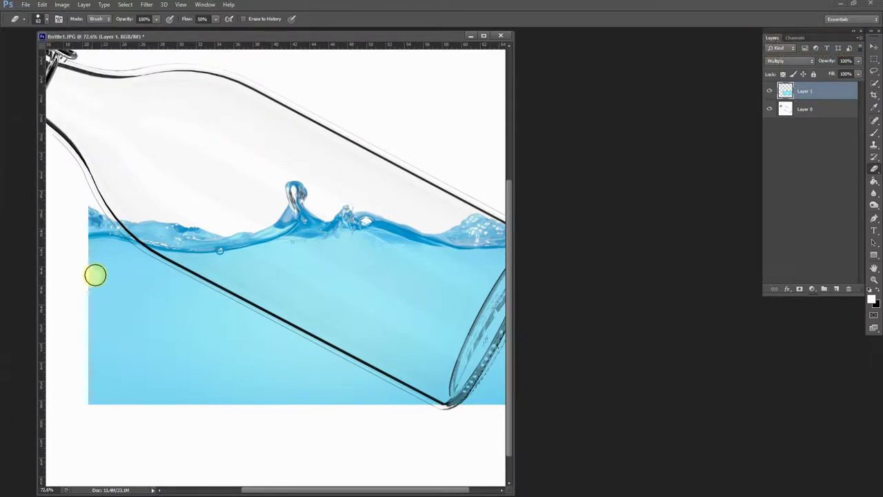
Erase the blue spill outside the bottle's lower left side and along its bottom edge.
mouse_move(99, 282)
mouse_down()
mouse_move(90, 295)
mouse_move(101, 411)
mouse_move(116, 349)
mouse_move(170, 396)
mouse_move(108, 259)
mouse_move(193, 352)
mouse_up()
mouse_move(247, 389)
mouse_down()
mouse_move(223, 366)
mouse_move(193, 399)
mouse_up()
mouse_move(321, 410)
mouse_down()
mouse_move(341, 387)
mouse_move(259, 348)
mouse_up()
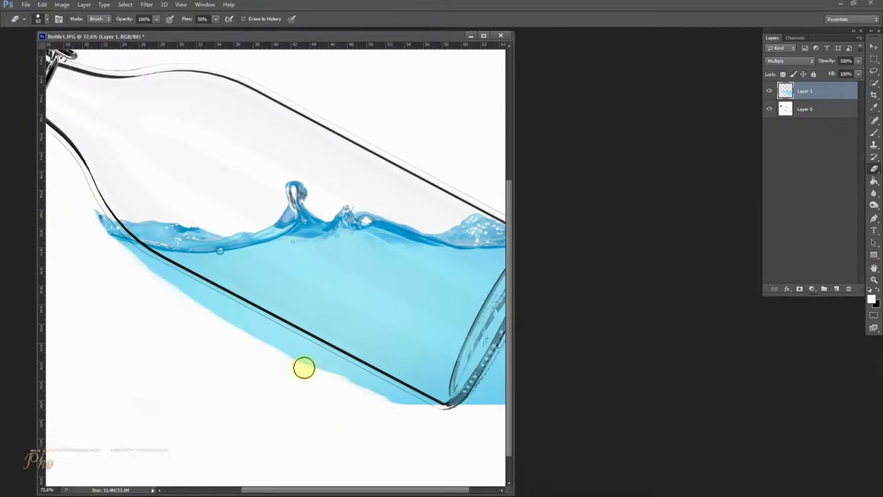
drag(362, 492, 391, 491)
drag(442, 403, 490, 364)
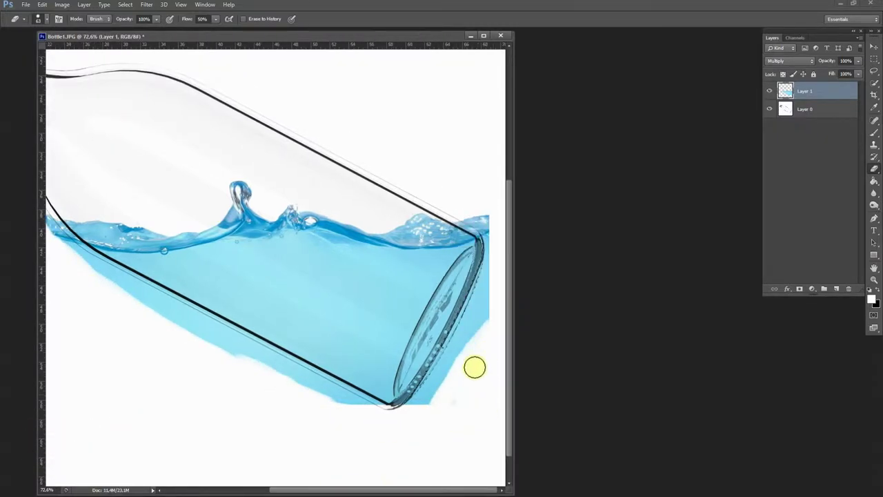
Erase the blue fill right of and around the bottle's base.
drag(433, 399, 488, 305)
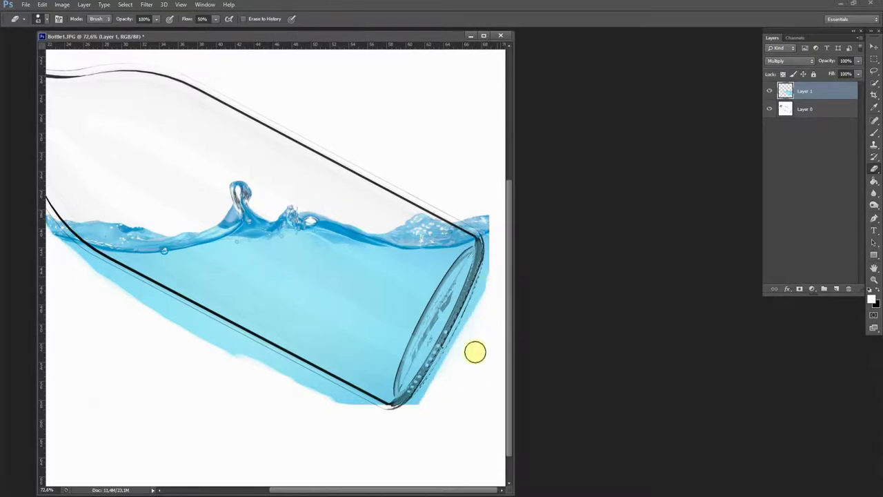
scroll(477, 359, up, 1)
scroll(486, 371, up, 2)
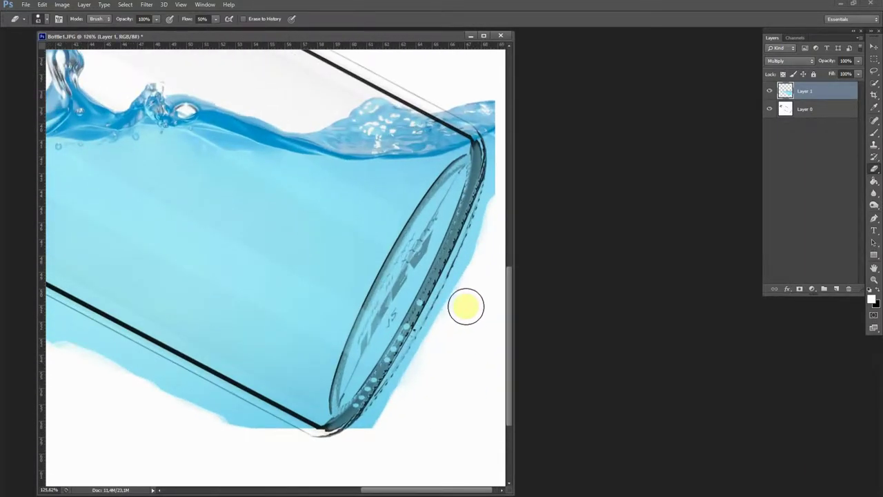
drag(433, 349, 202, 405)
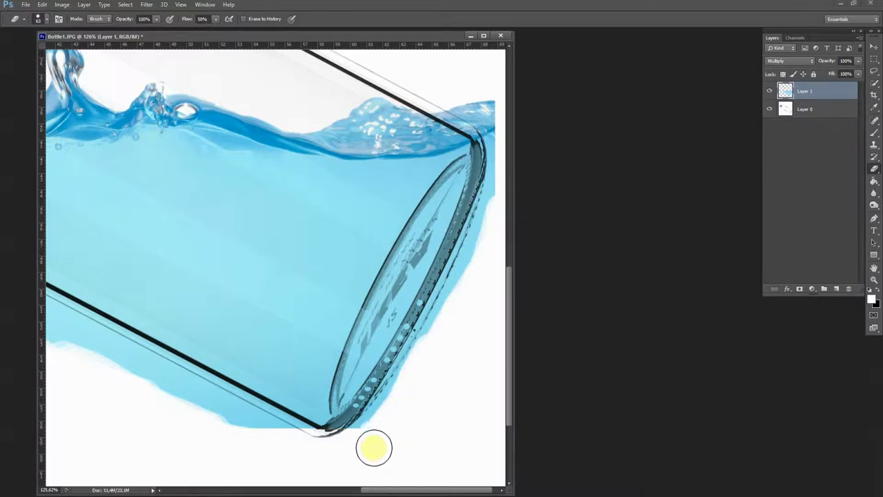
drag(365, 489, 255, 489)
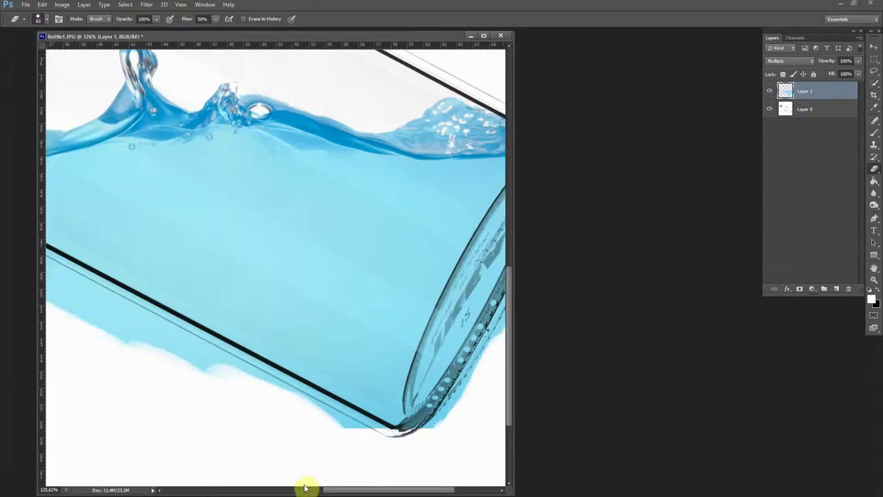
Switch the Eraser to a smaller hard round brush preset.
click(46, 22)
click(37, 89)
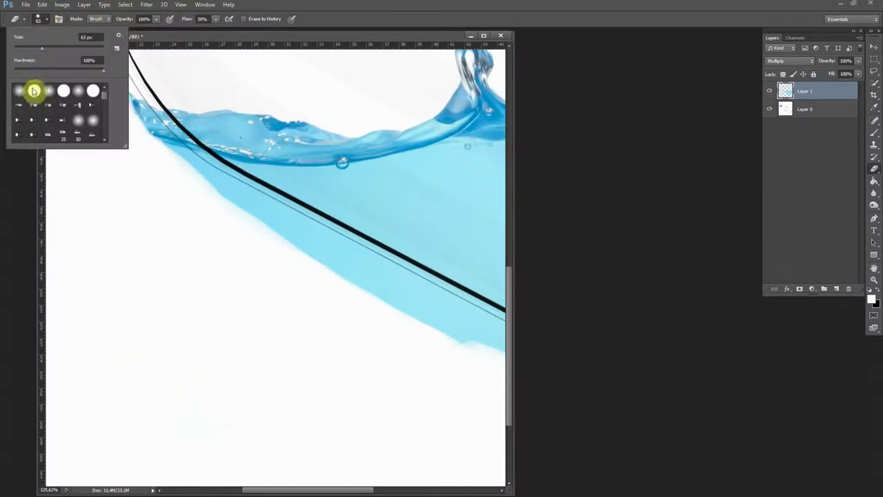
click(151, 136)
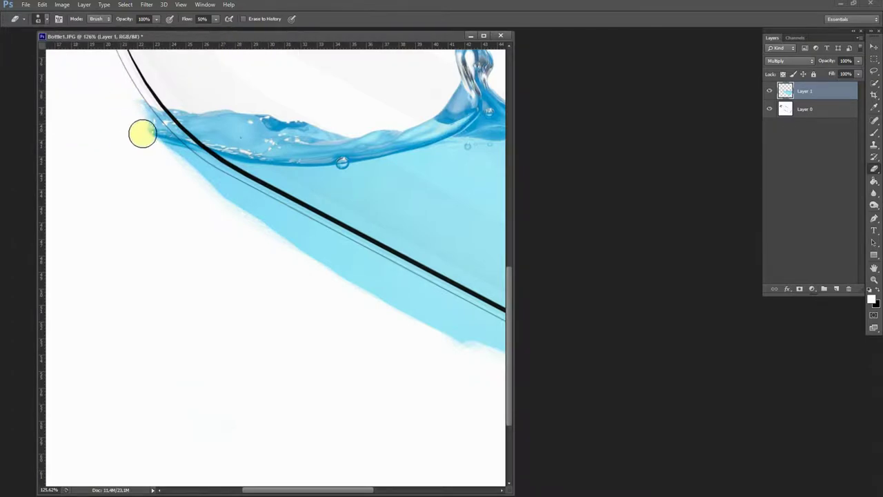
Erase leftover blue beside the bottle's left curve, diagonal edge and lower edge.
mouse_move(141, 114)
mouse_down()
mouse_move(263, 237)
mouse_move(348, 263)
mouse_move(405, 316)
mouse_move(462, 349)
mouse_up()
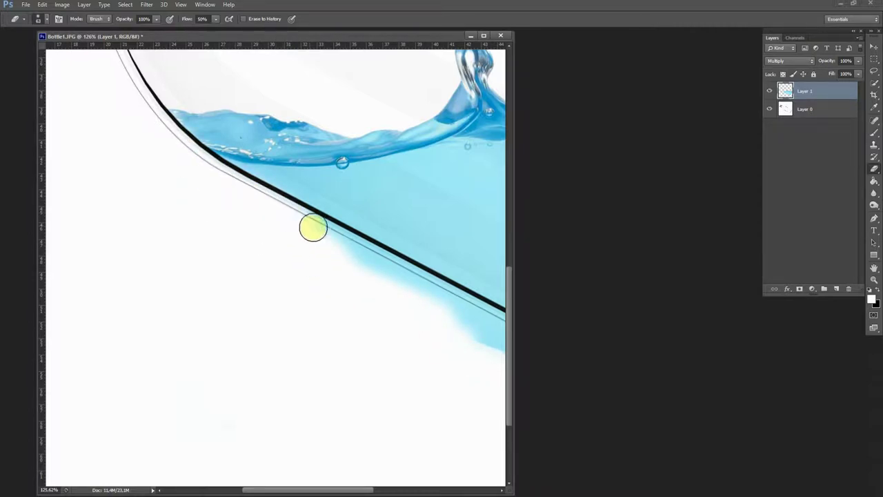
mouse_move(328, 233)
mouse_down()
mouse_move(391, 272)
mouse_move(343, 239)
mouse_up()
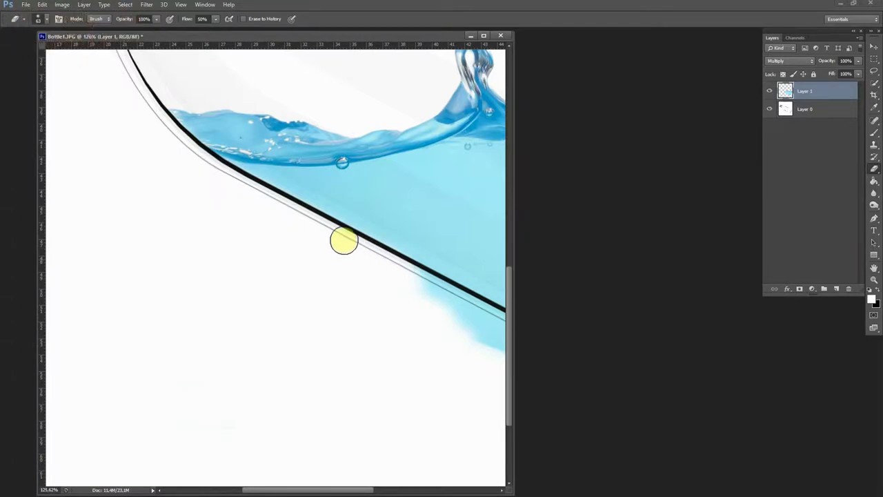
drag(378, 490, 442, 490)
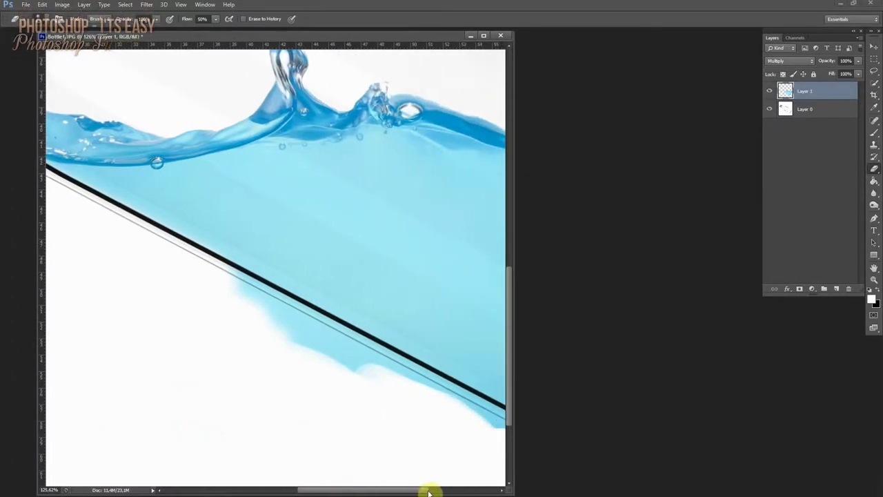
mouse_move(226, 350)
mouse_down()
mouse_move(186, 329)
mouse_move(205, 311)
mouse_move(185, 292)
mouse_move(210, 310)
mouse_up()
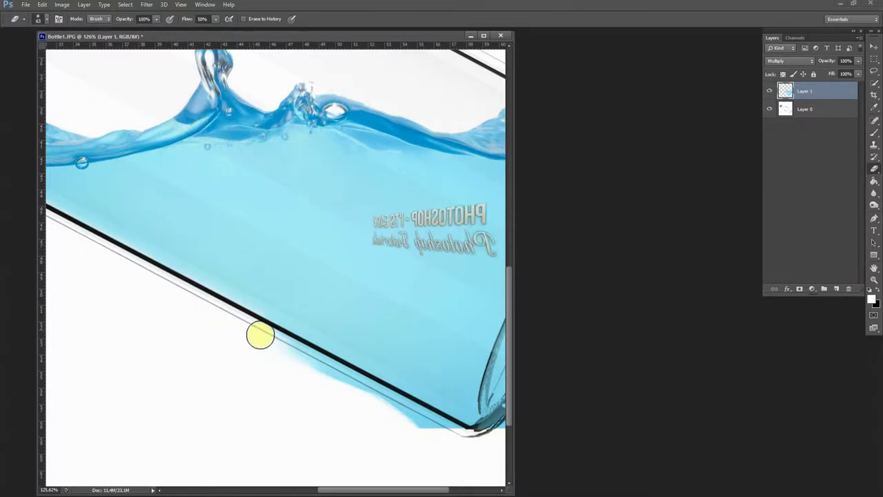
mouse_move(258, 335)
mouse_down()
mouse_move(398, 408)
mouse_move(377, 403)
mouse_up()
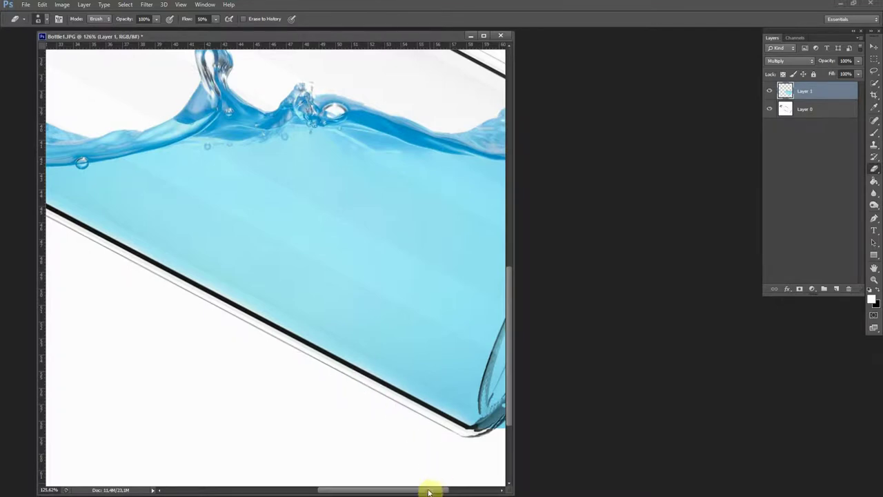
drag(426, 490, 489, 489)
Erase the spill around the base, right end and top-right corner, then zoom out.
drag(347, 414, 368, 380)
mouse_move(322, 433)
mouse_down()
mouse_move(407, 335)
mouse_move(383, 363)
mouse_up()
mouse_move(442, 261)
mouse_down()
mouse_move(476, 210)
mouse_move(413, 312)
mouse_up()
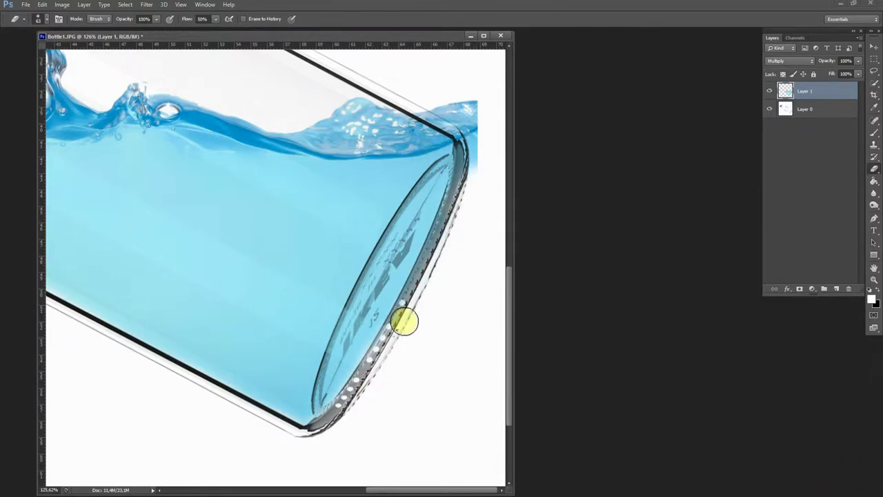
mouse_move(432, 111)
mouse_down()
mouse_move(423, 103)
mouse_move(476, 132)
mouse_move(486, 108)
mouse_move(481, 176)
mouse_move(474, 147)
mouse_up()
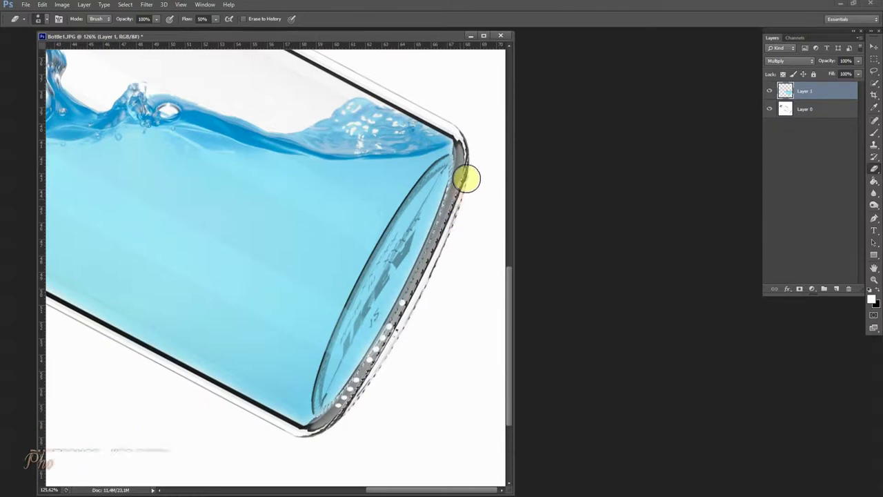
scroll(211, 339, down, 2)
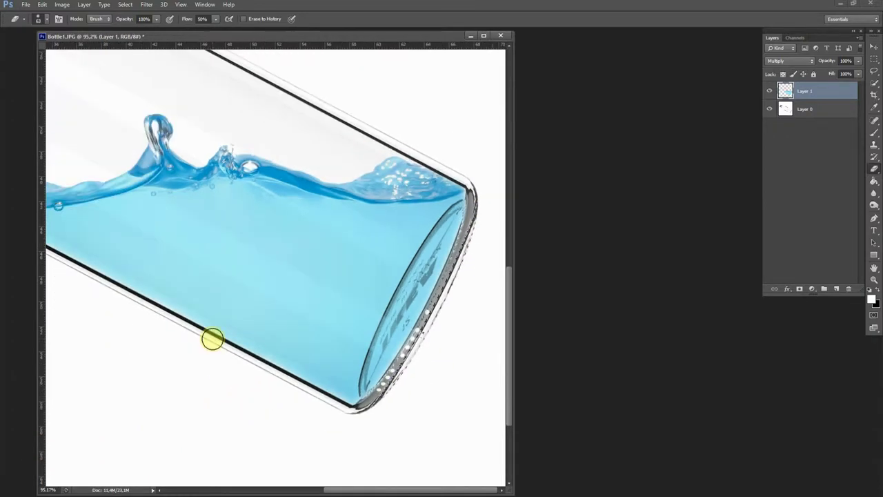
scroll(213, 339, down, 2)
scroll(250, 353, down, 2)
scroll(263, 359, down, 1)
scroll(263, 359, down, 1)
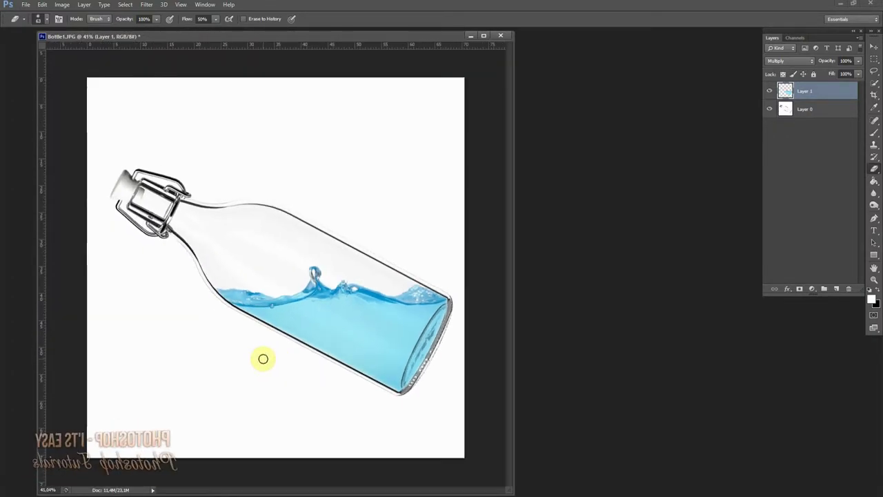
scroll(274, 371, up, 1)
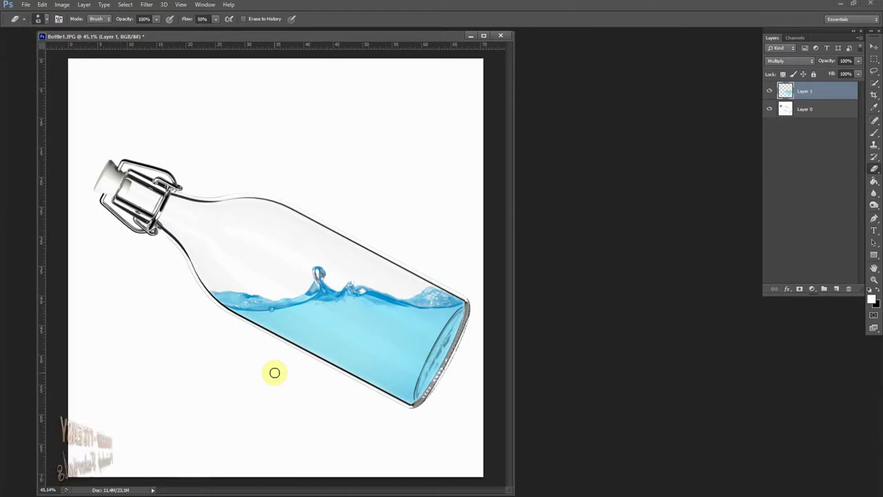
click(770, 91)
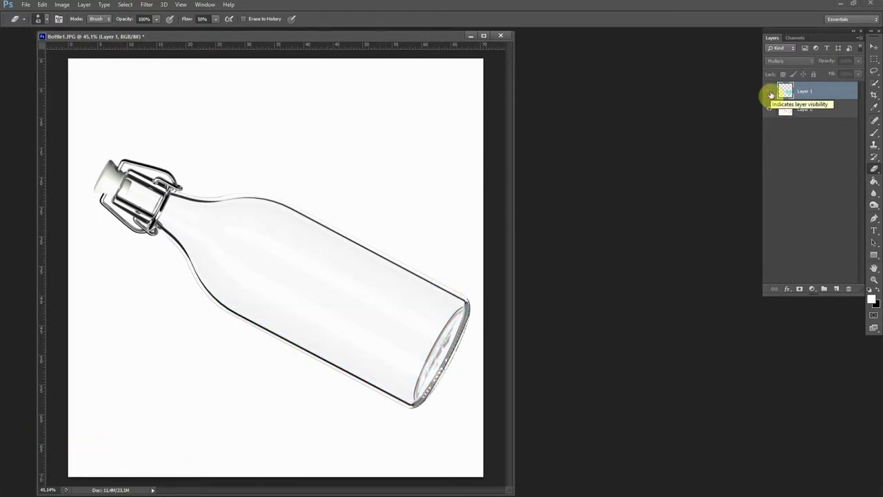
click(770, 93)
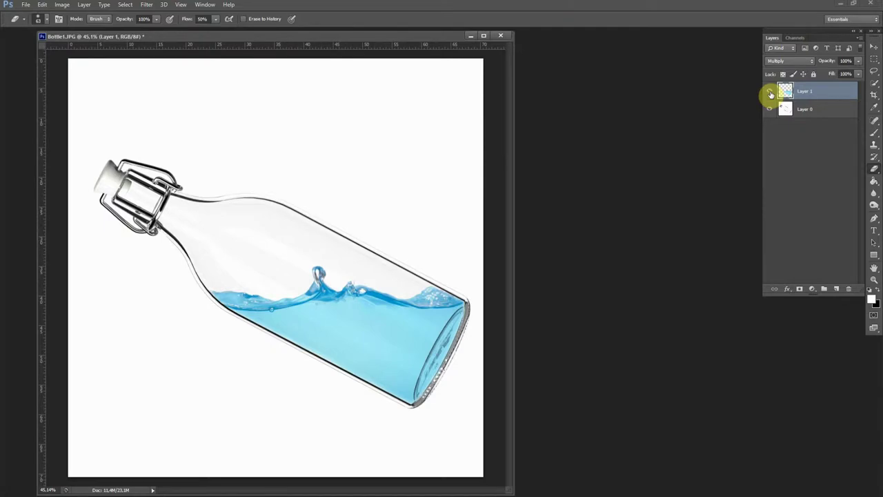
click(771, 93)
click(771, 94)
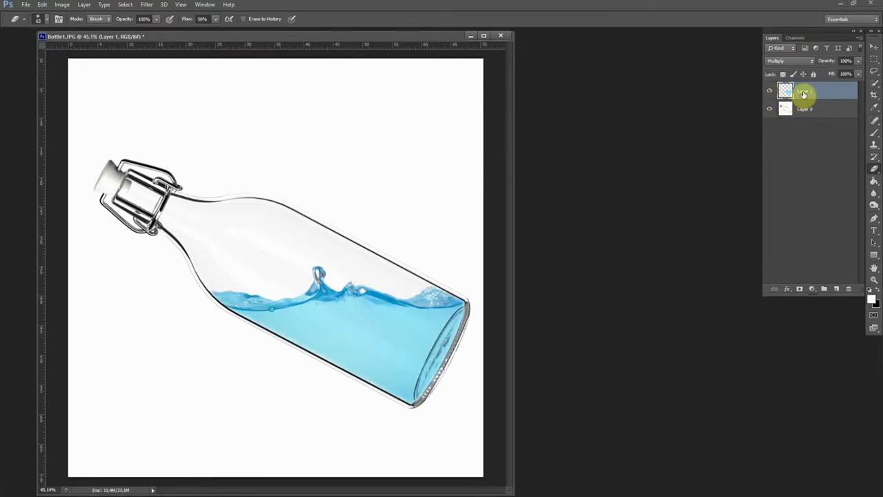
Add a Hue/Saturation adjustment layer with Saturation at +39 above the water.
click(815, 292)
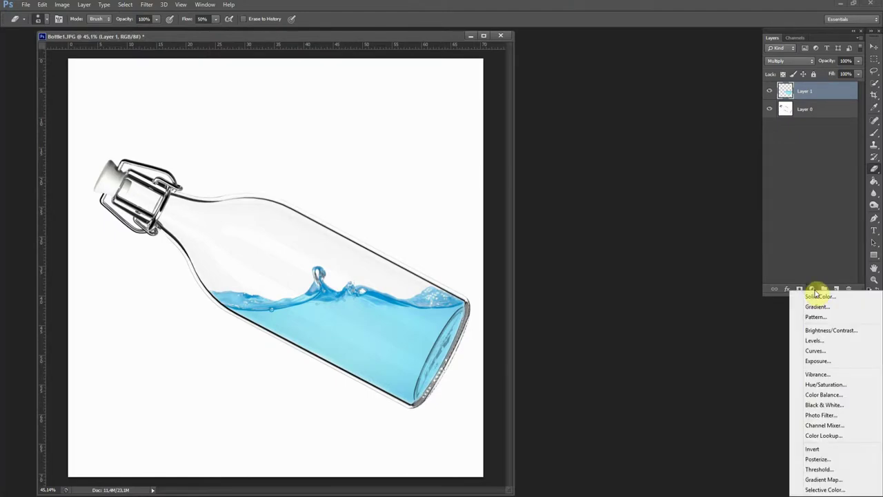
click(817, 385)
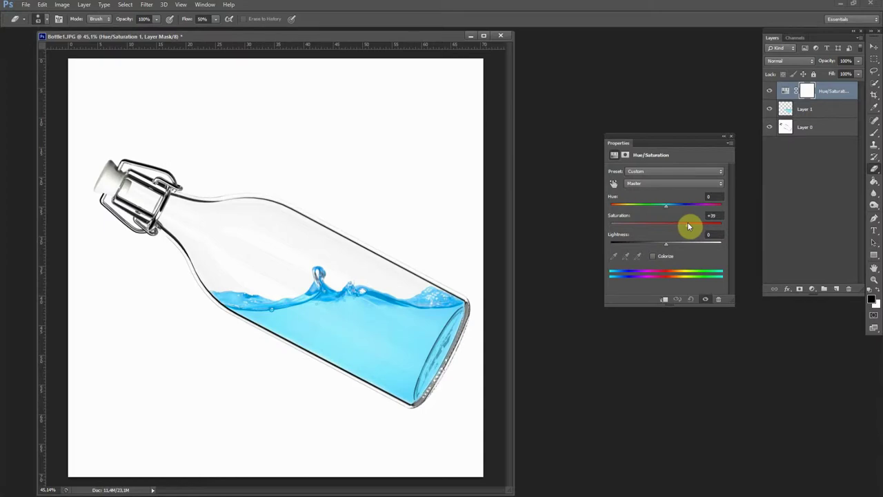
click(731, 135)
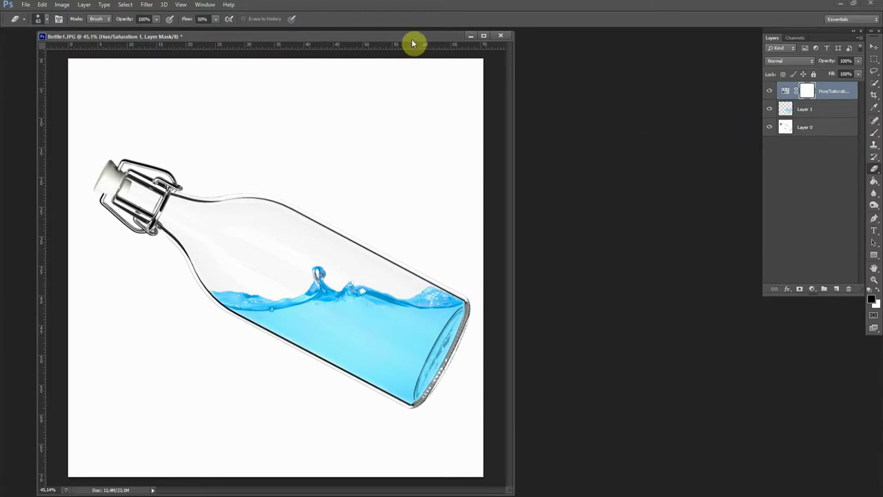
Bring fish_1.png to the front and place its window beside the bottle picture.
mouse_move(414, 43)
mouse_down()
mouse_move(637, 55)
mouse_move(670, 69)
mouse_move(646, 202)
mouse_up()
mouse_move(613, 308)
mouse_down()
mouse_move(406, 113)
mouse_move(317, 54)
mouse_move(347, 46)
mouse_up()
click(475, 320)
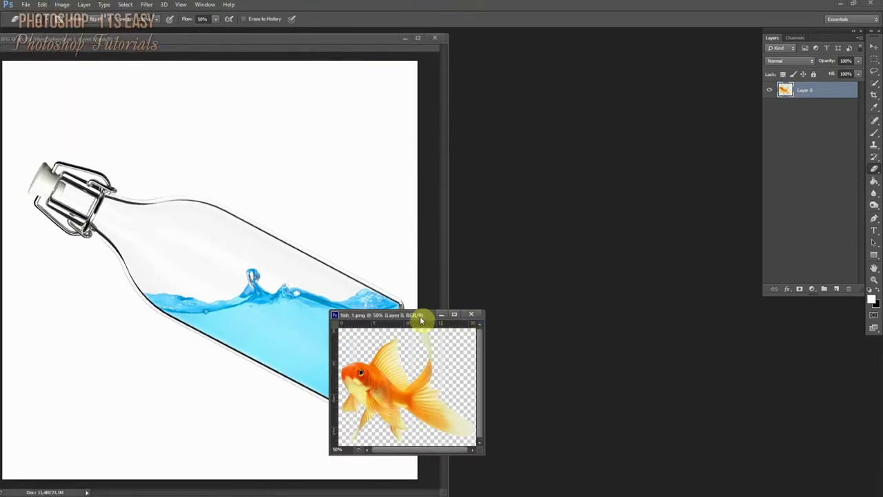
drag(413, 316, 673, 261)
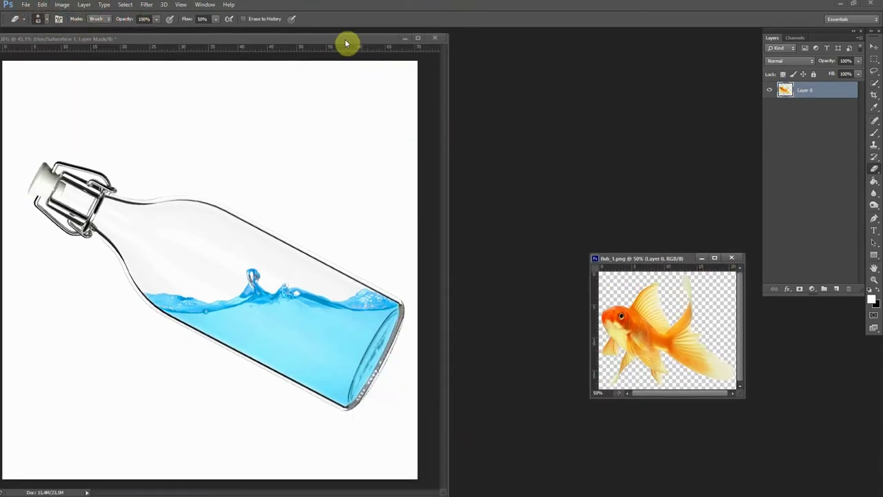
mouse_move(338, 42)
mouse_down()
mouse_move(383, 39)
mouse_move(376, 38)
mouse_up()
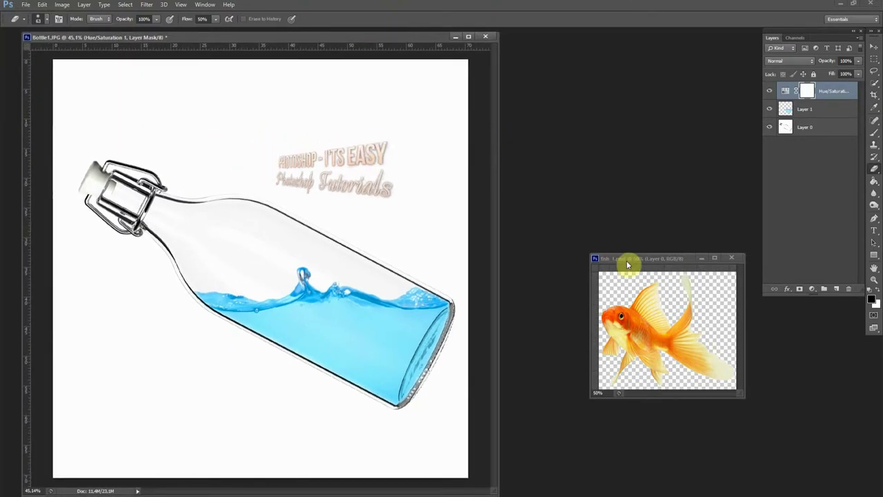
drag(627, 260, 561, 116)
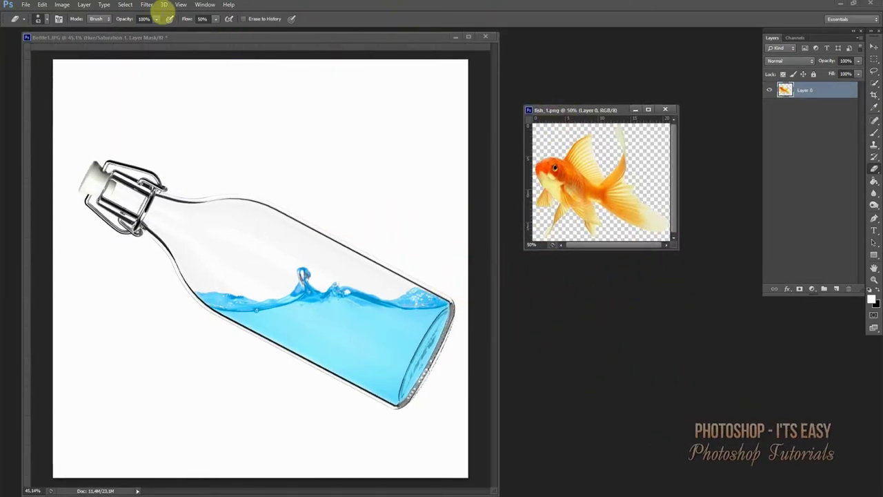
Select all of fish_1.png, copy it, and close the fish document.
click(62, 5)
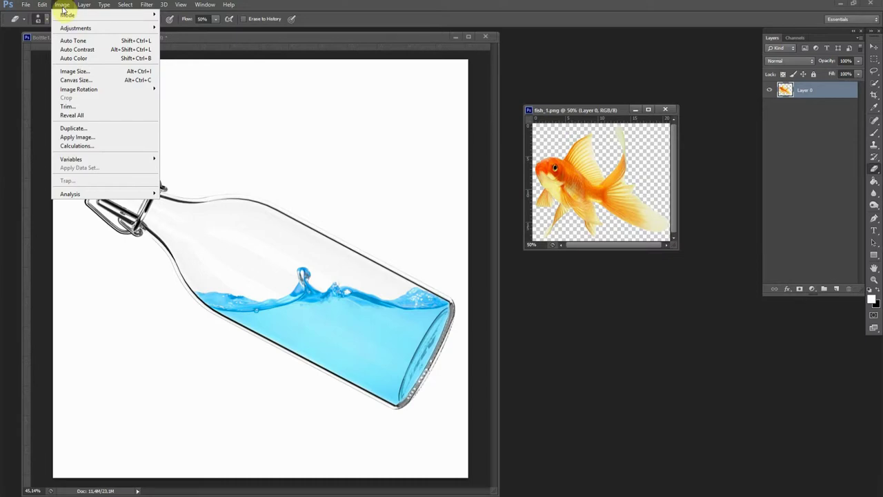
click(125, 5)
click(42, 5)
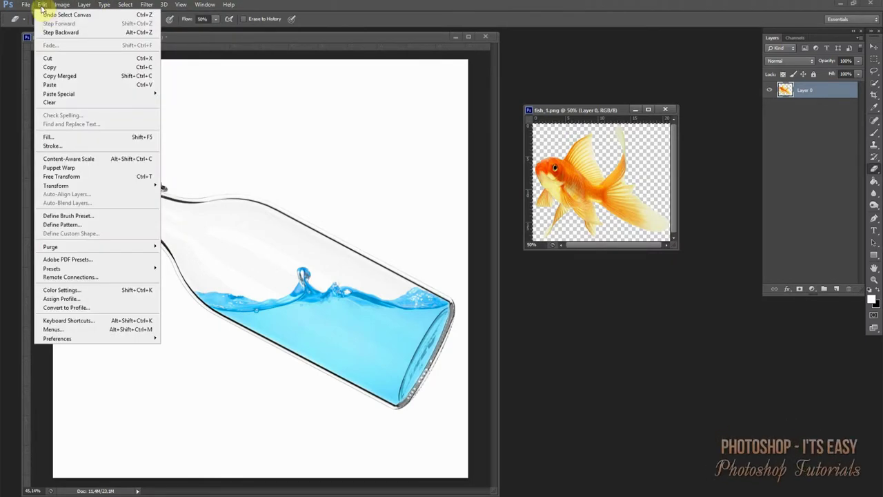
click(59, 72)
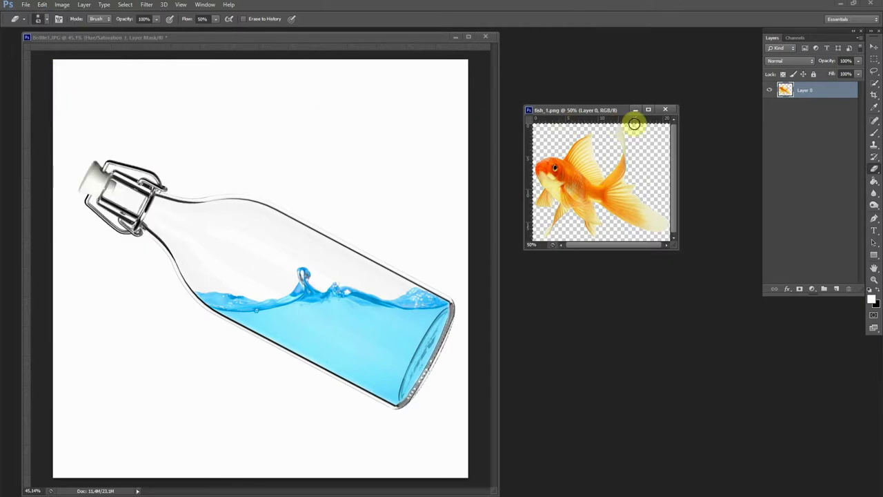
click(667, 110)
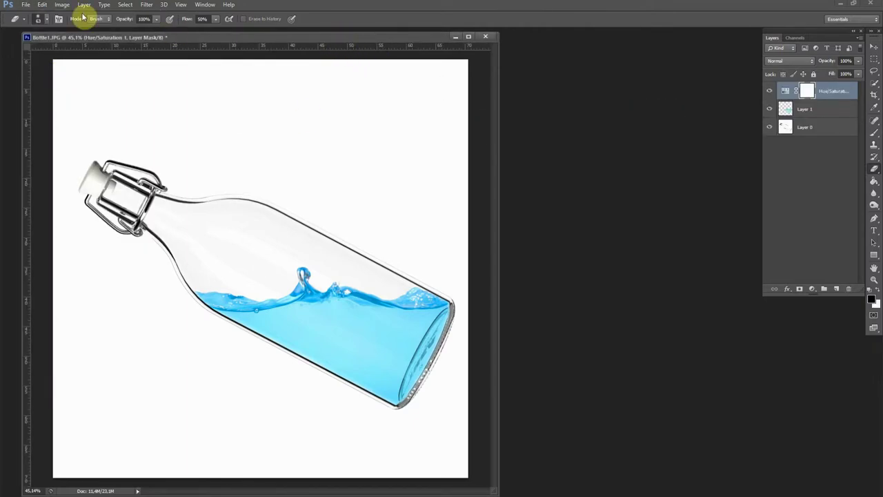
Paste the goldfish into Bottle1.JPG as Layer 2 and move it into the blue water.
click(42, 5)
click(73, 85)
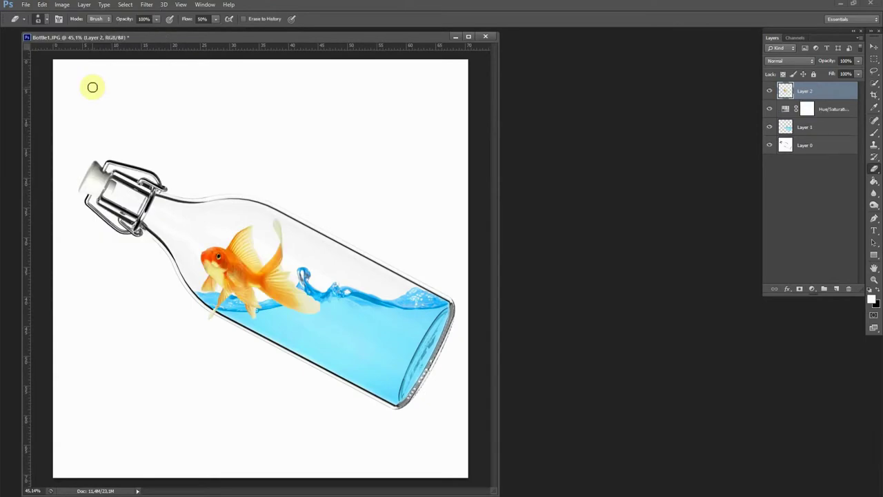
click(875, 46)
drag(237, 276, 345, 335)
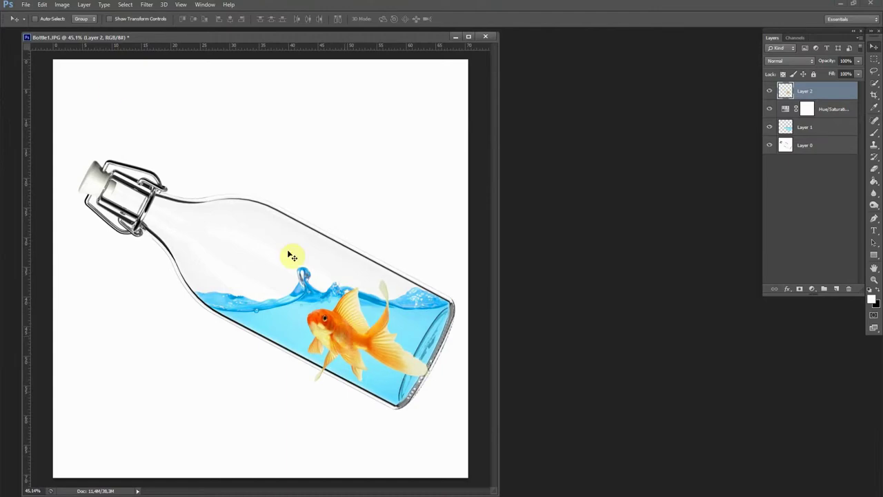
click(43, 6)
mouse_move(56, 185)
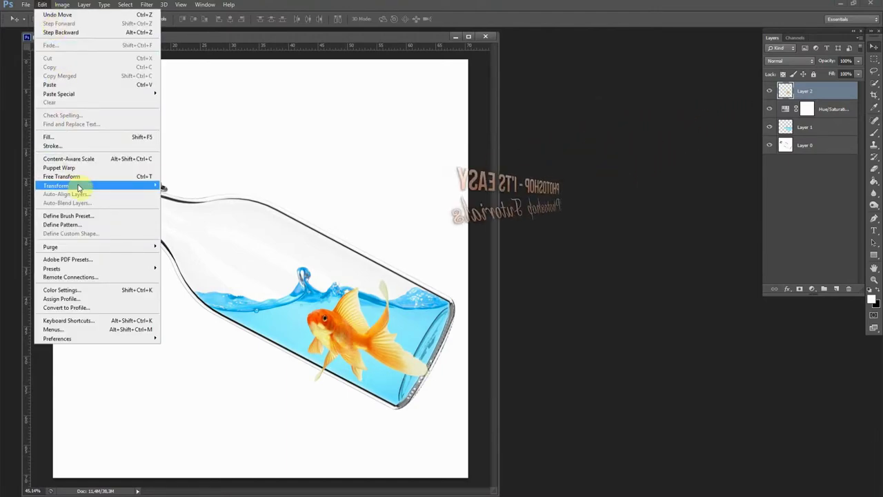
Scale the goldfish down to about 58.7%, centre it in the water, and commit.
click(205, 201)
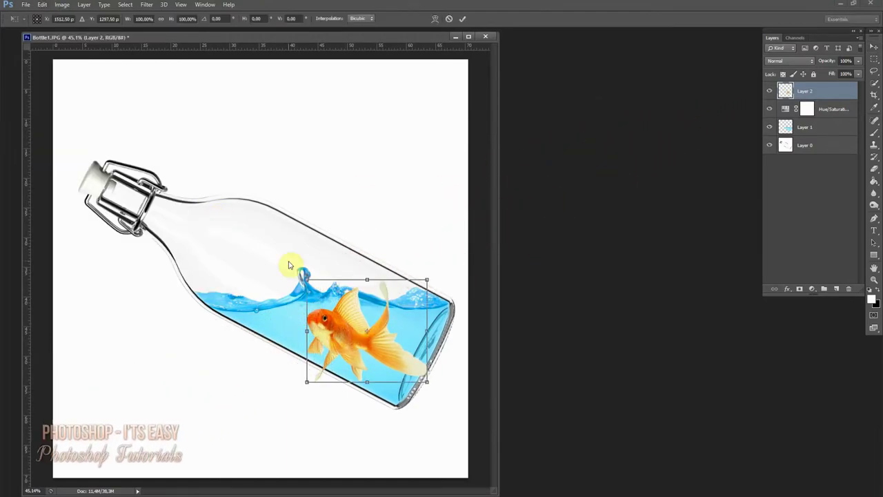
drag(307, 280, 356, 322)
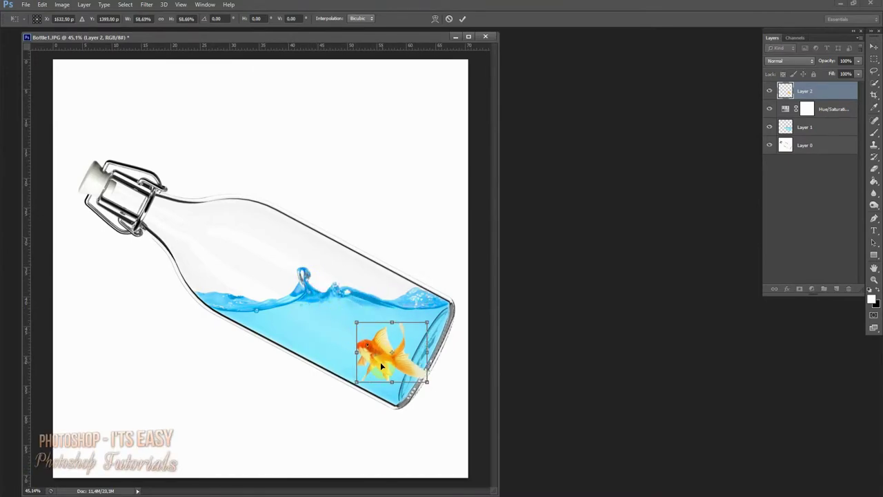
drag(385, 355, 355, 345)
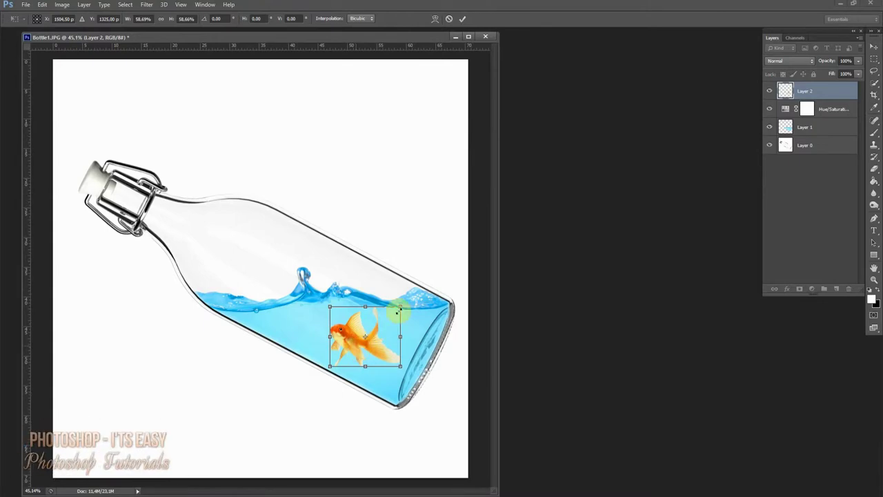
click(464, 19)
Set Layer 2's blend mode to Multiply, toggling undo to compare the result.
scroll(394, 371, up, 1)
scroll(410, 365, up, 1)
scroll(417, 356, up, 1)
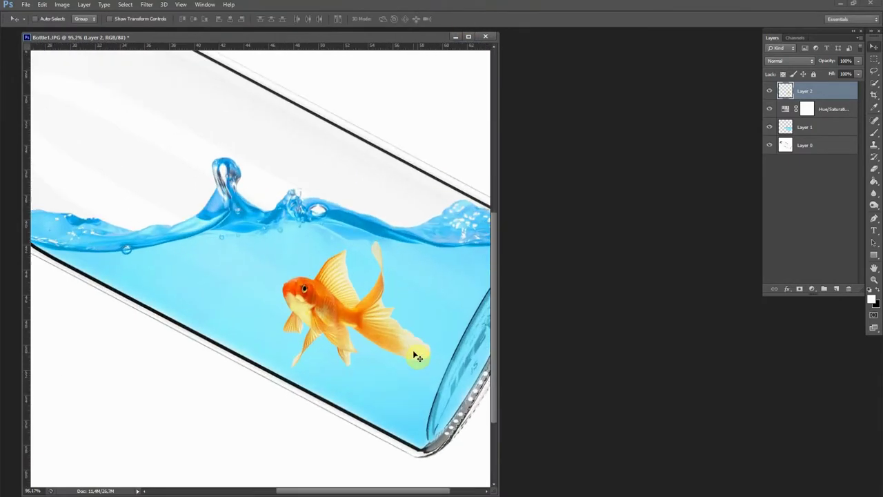
scroll(413, 350, down, 2)
scroll(442, 325, down, 1)
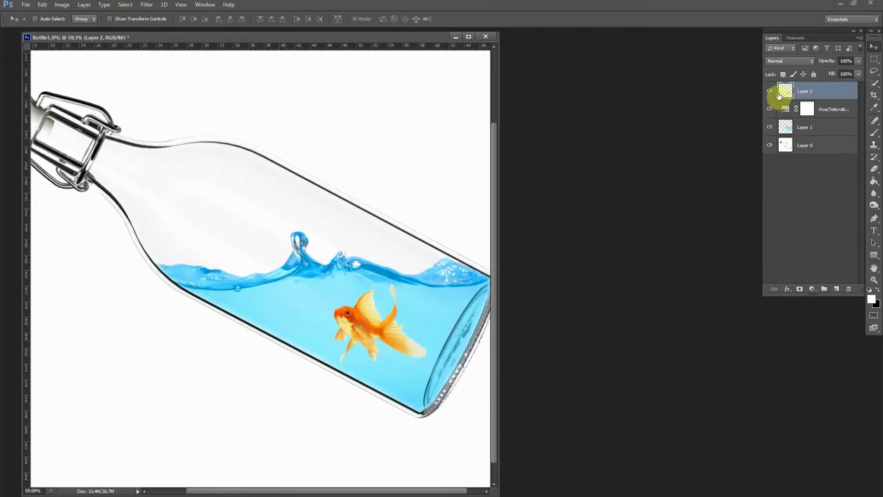
click(788, 62)
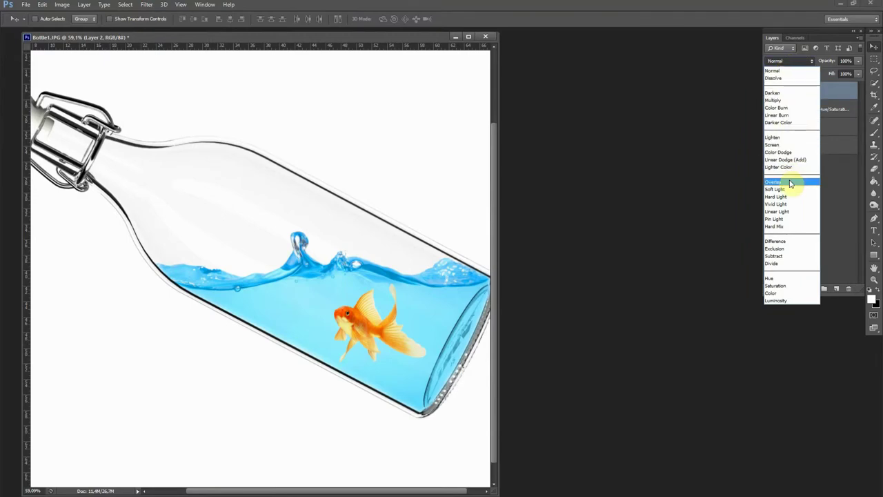
click(788, 102)
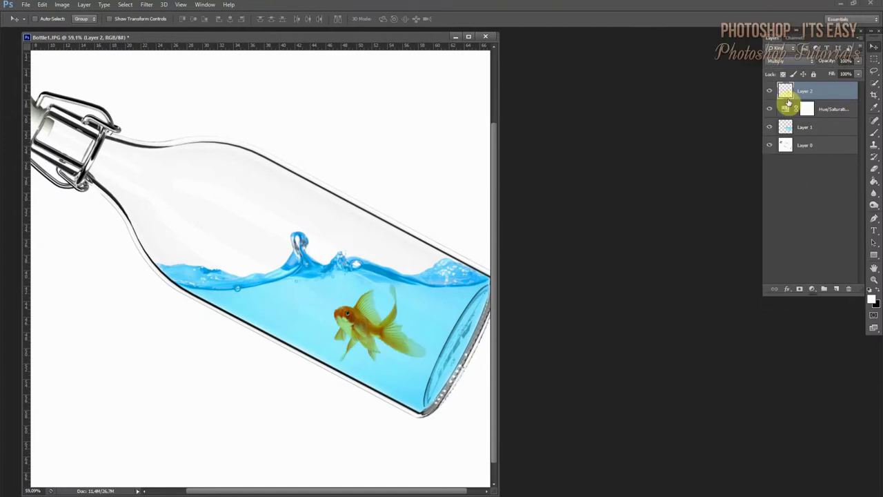
key(ctrl+z)
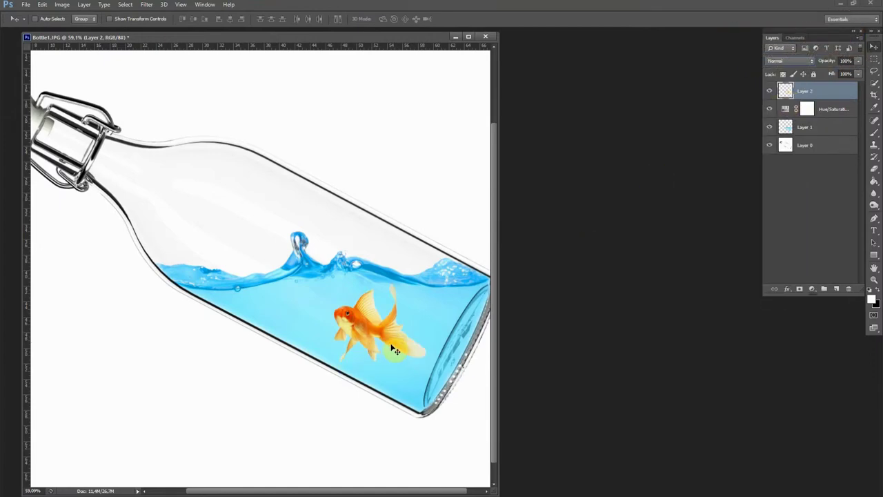
key(ctrl+z)
click(807, 168)
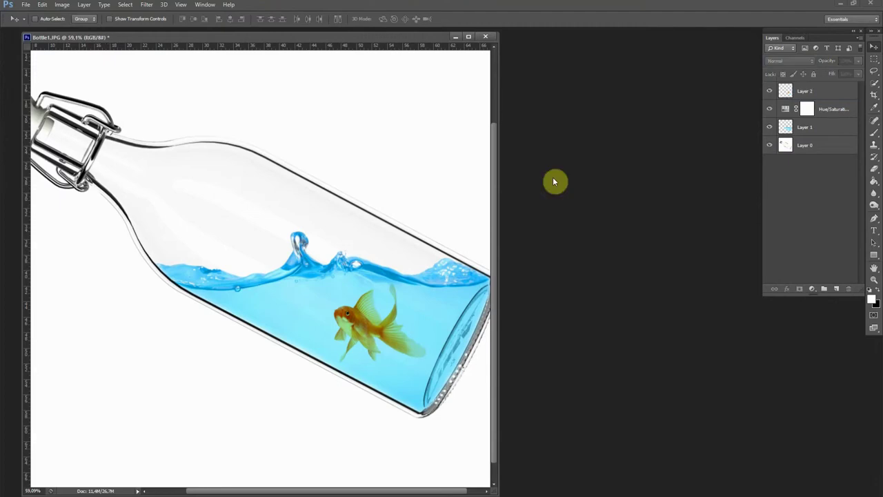
click(386, 77)
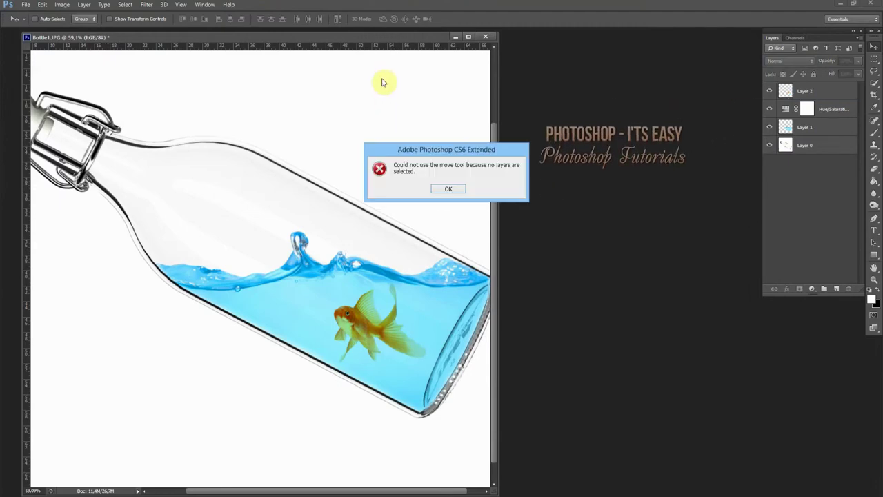
click(451, 188)
click(769, 148)
key(ctrl+0)
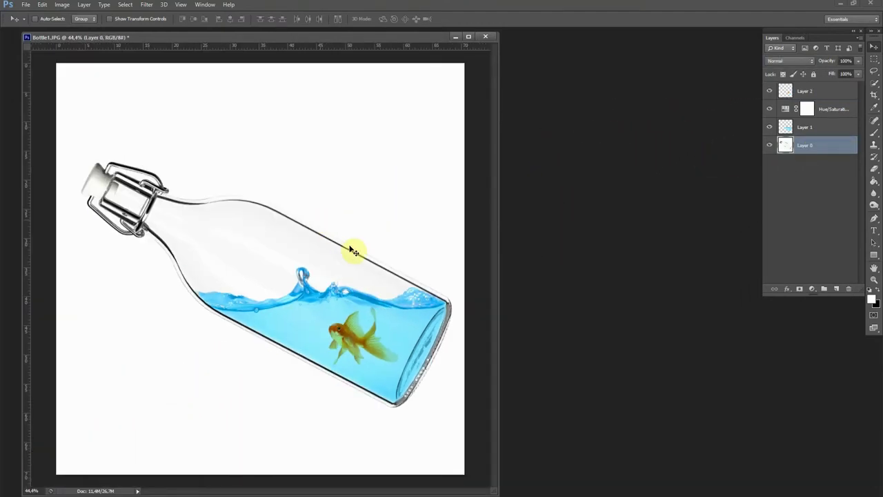
scroll(408, 356, up, 2)
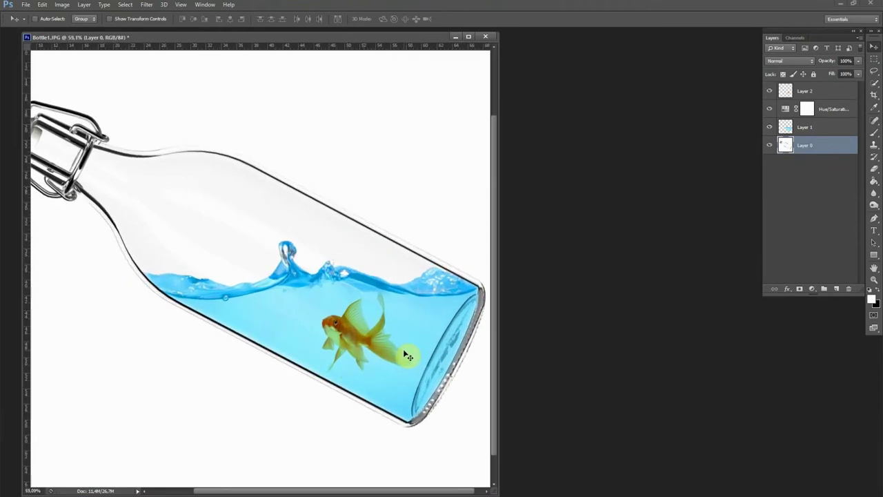
scroll(408, 356, up, 2)
scroll(408, 356, down, 2)
scroll(408, 356, down, 1)
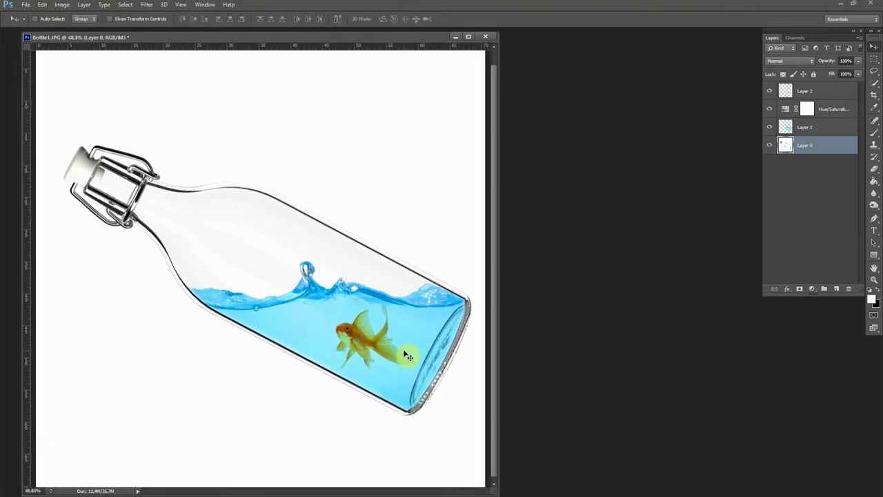
scroll(408, 356, down, 1)
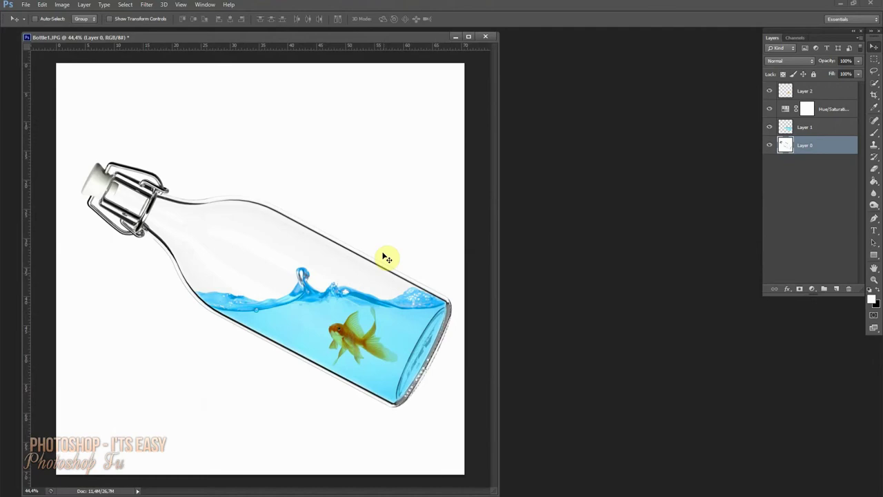